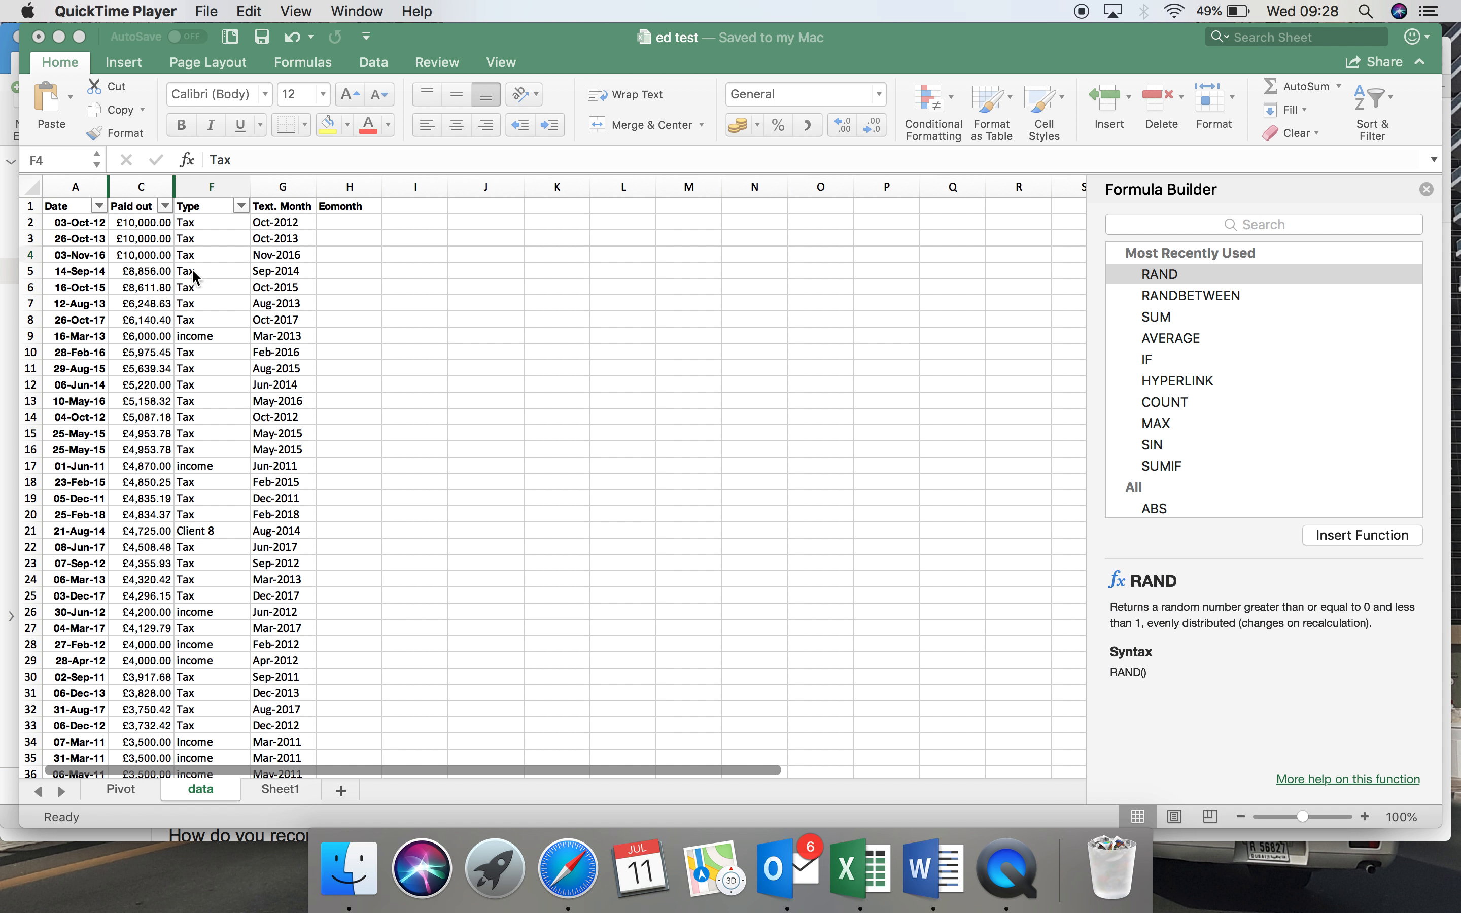
Open the Pivot sheet and expand the 2011 row of the pivot table into its quarters.
click(124, 792)
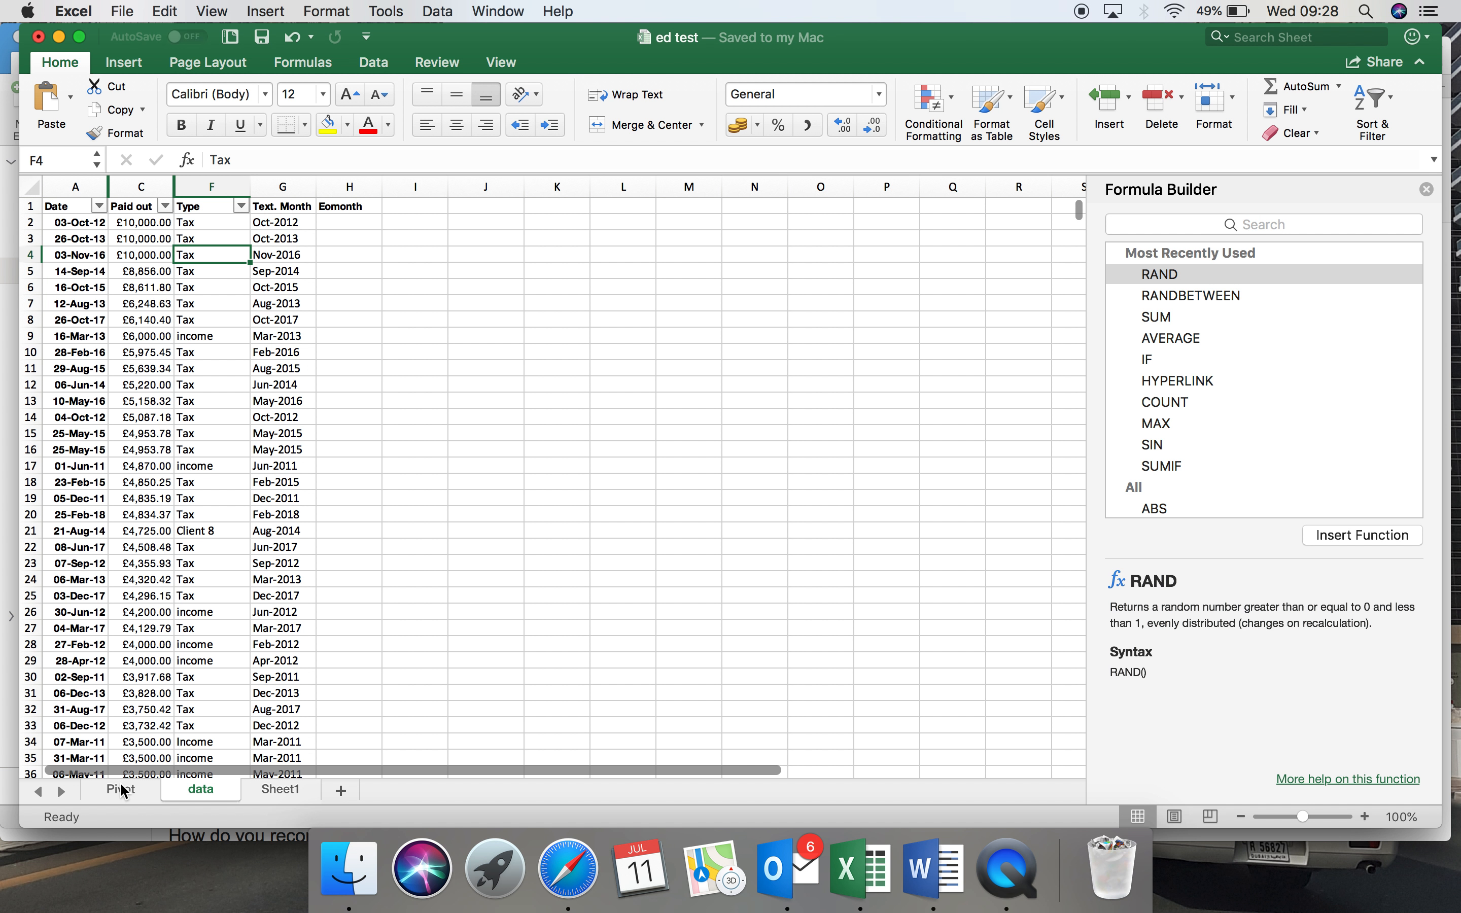
click(124, 792)
click(114, 263)
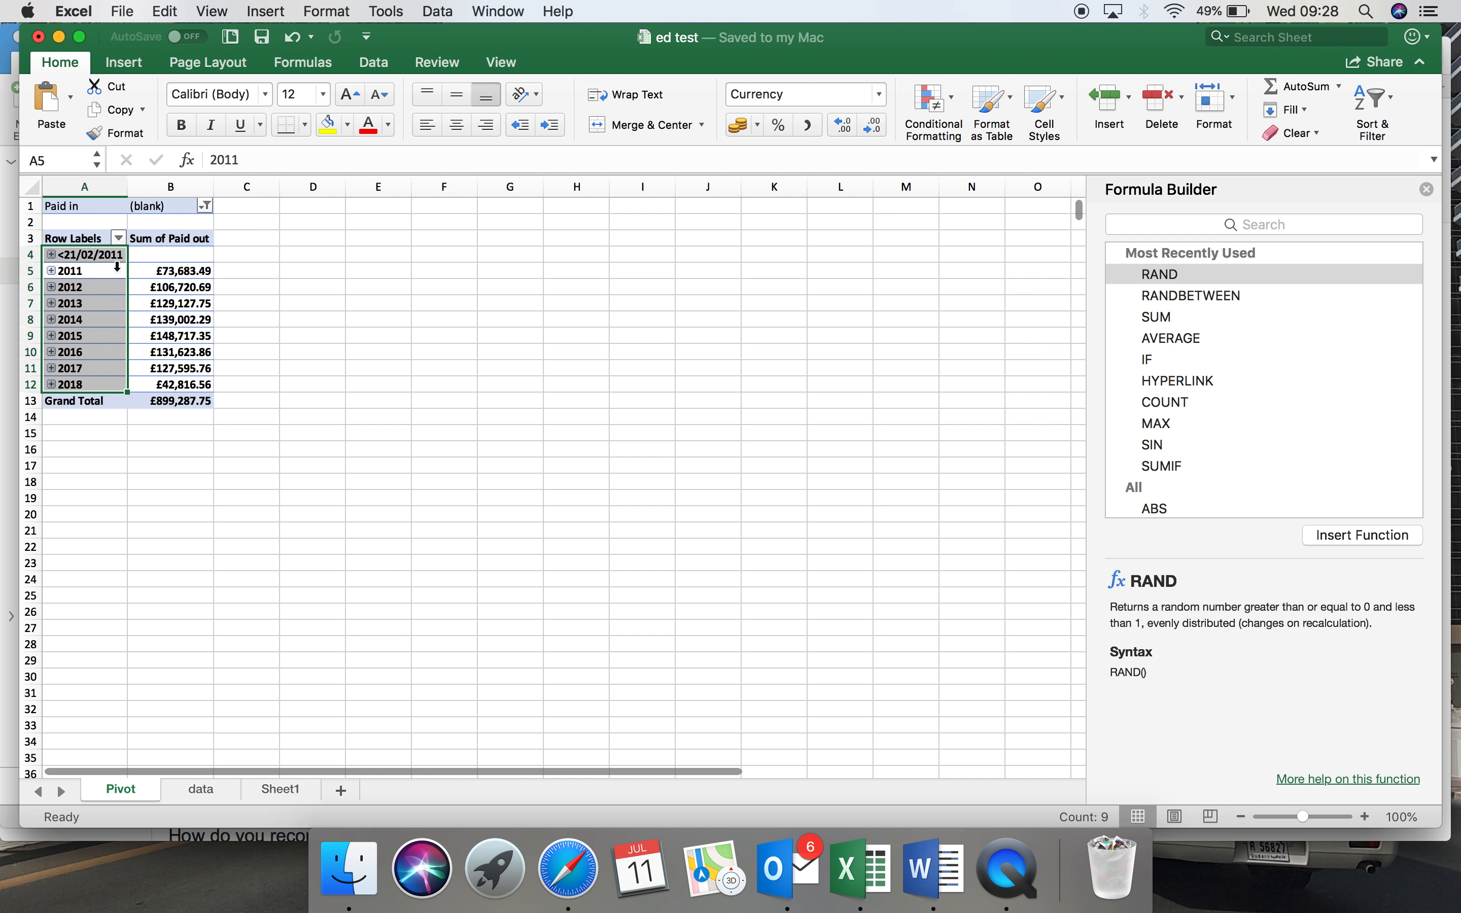
click(618, 66)
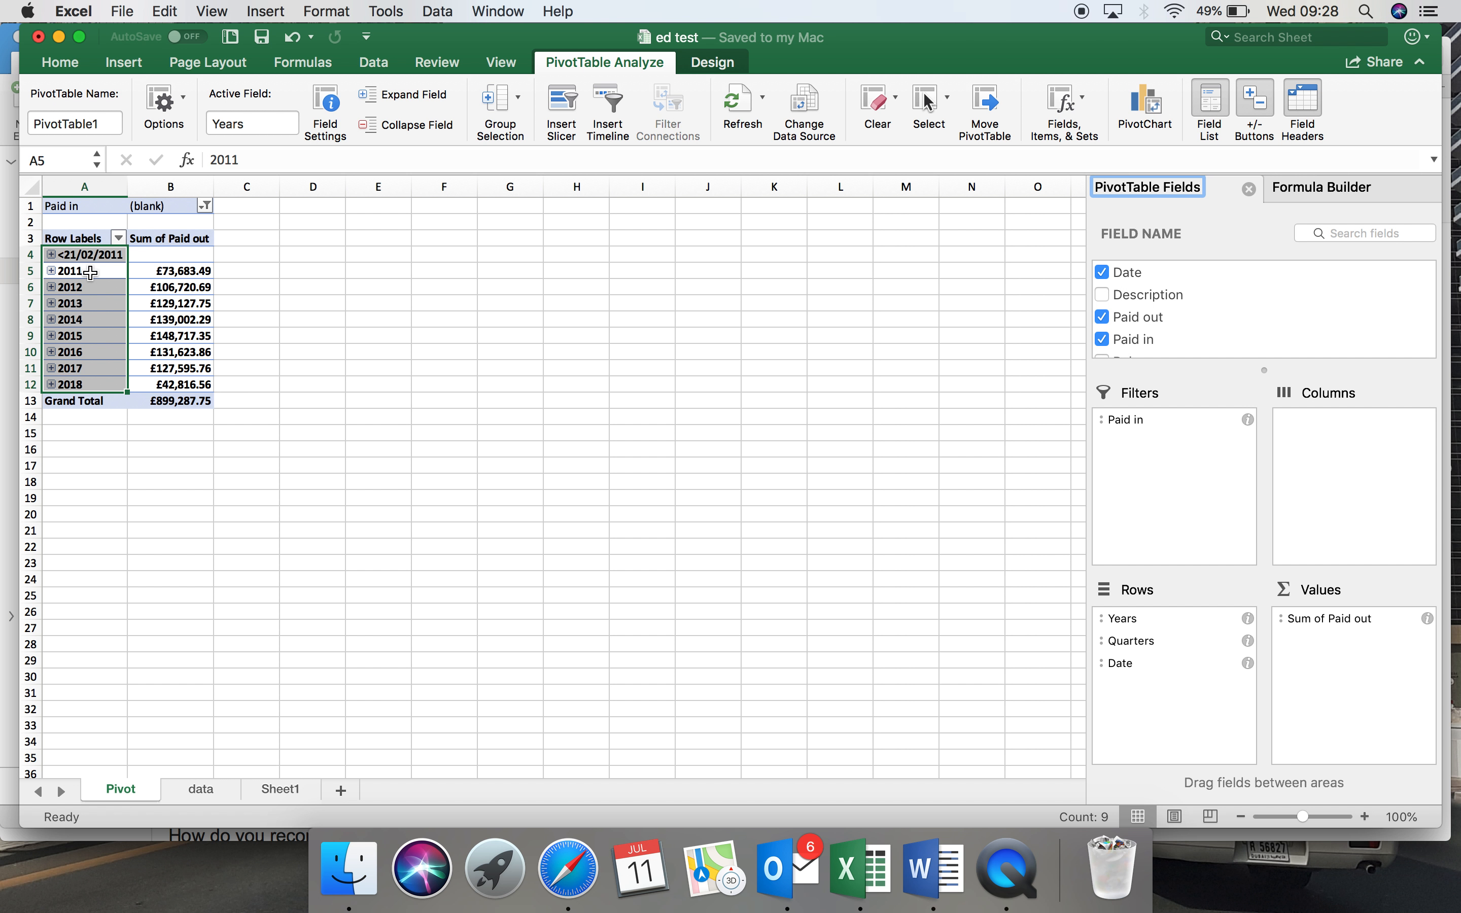
click(52, 271)
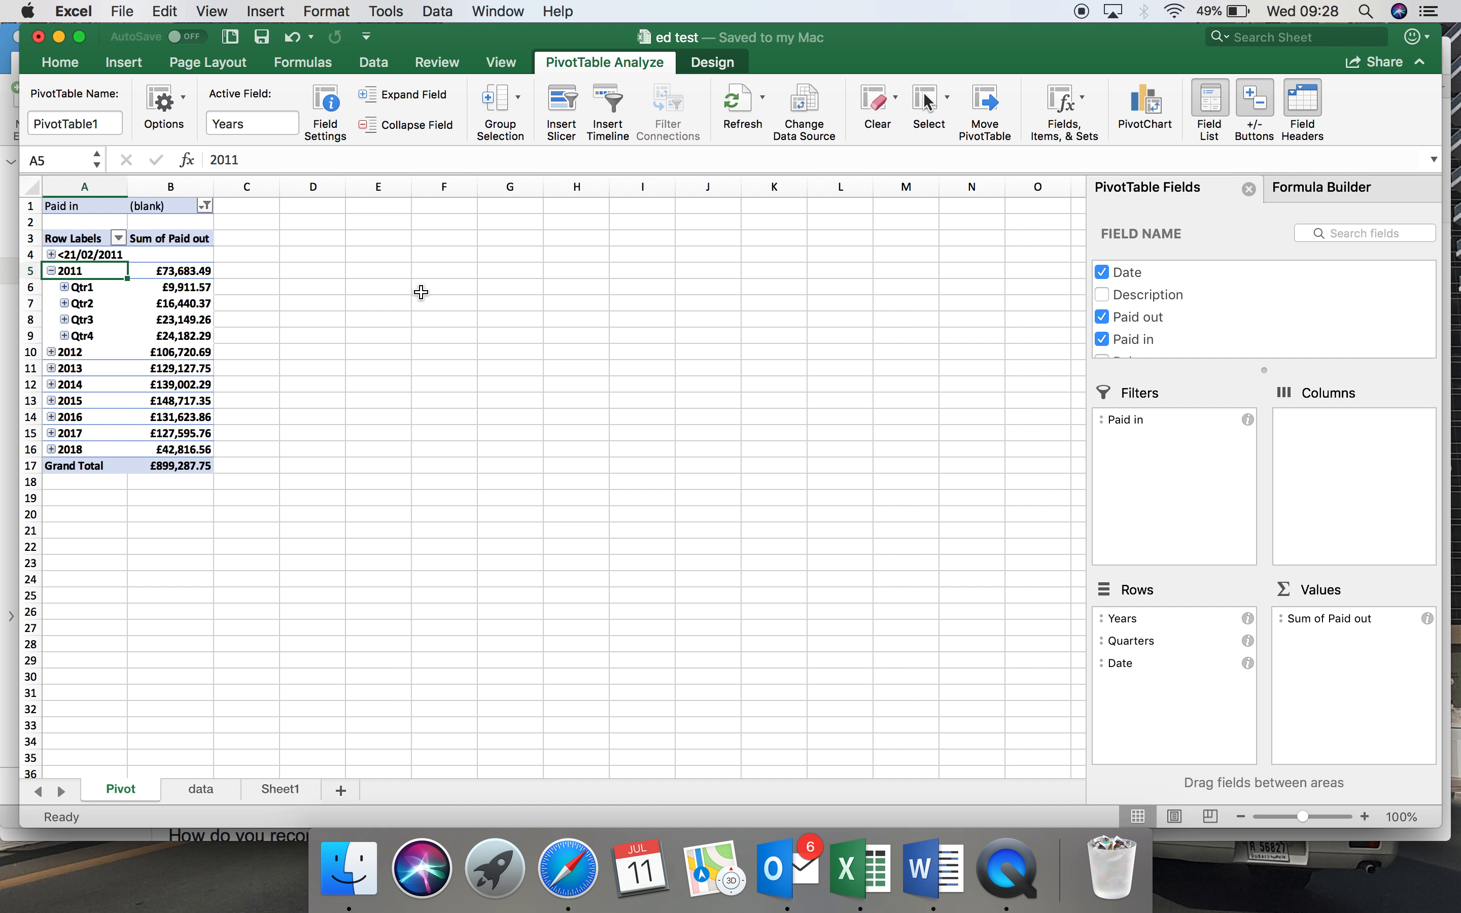
Add the Type field to the pivot table's columns and expand Qtr1 and Qtr2 of 2011 into months.
scroll(1173, 298, down, 5)
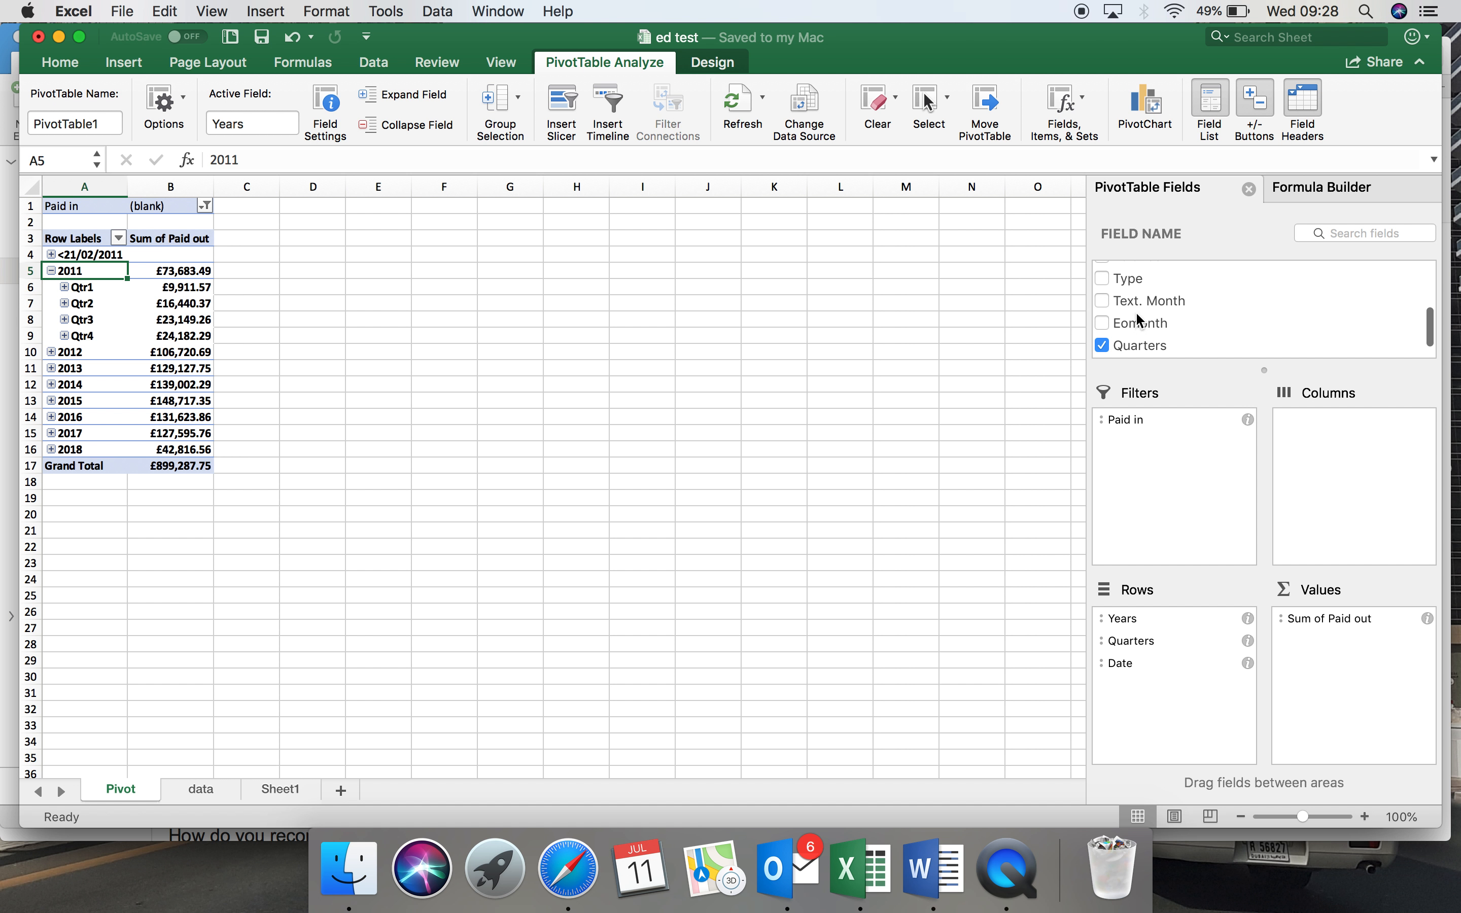
drag(1141, 284, 1326, 479)
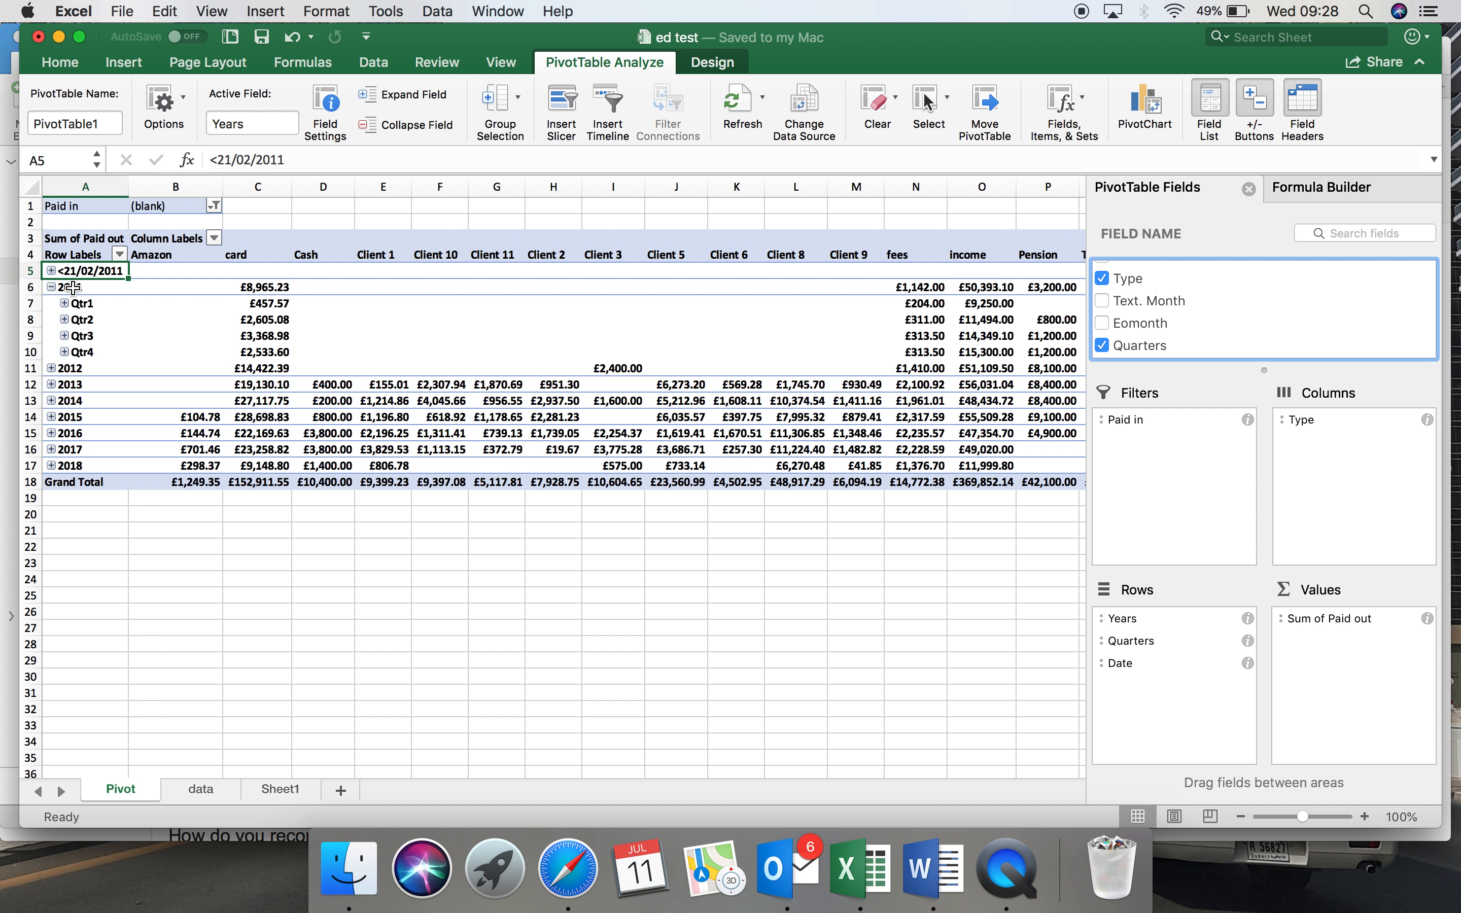
click(63, 304)
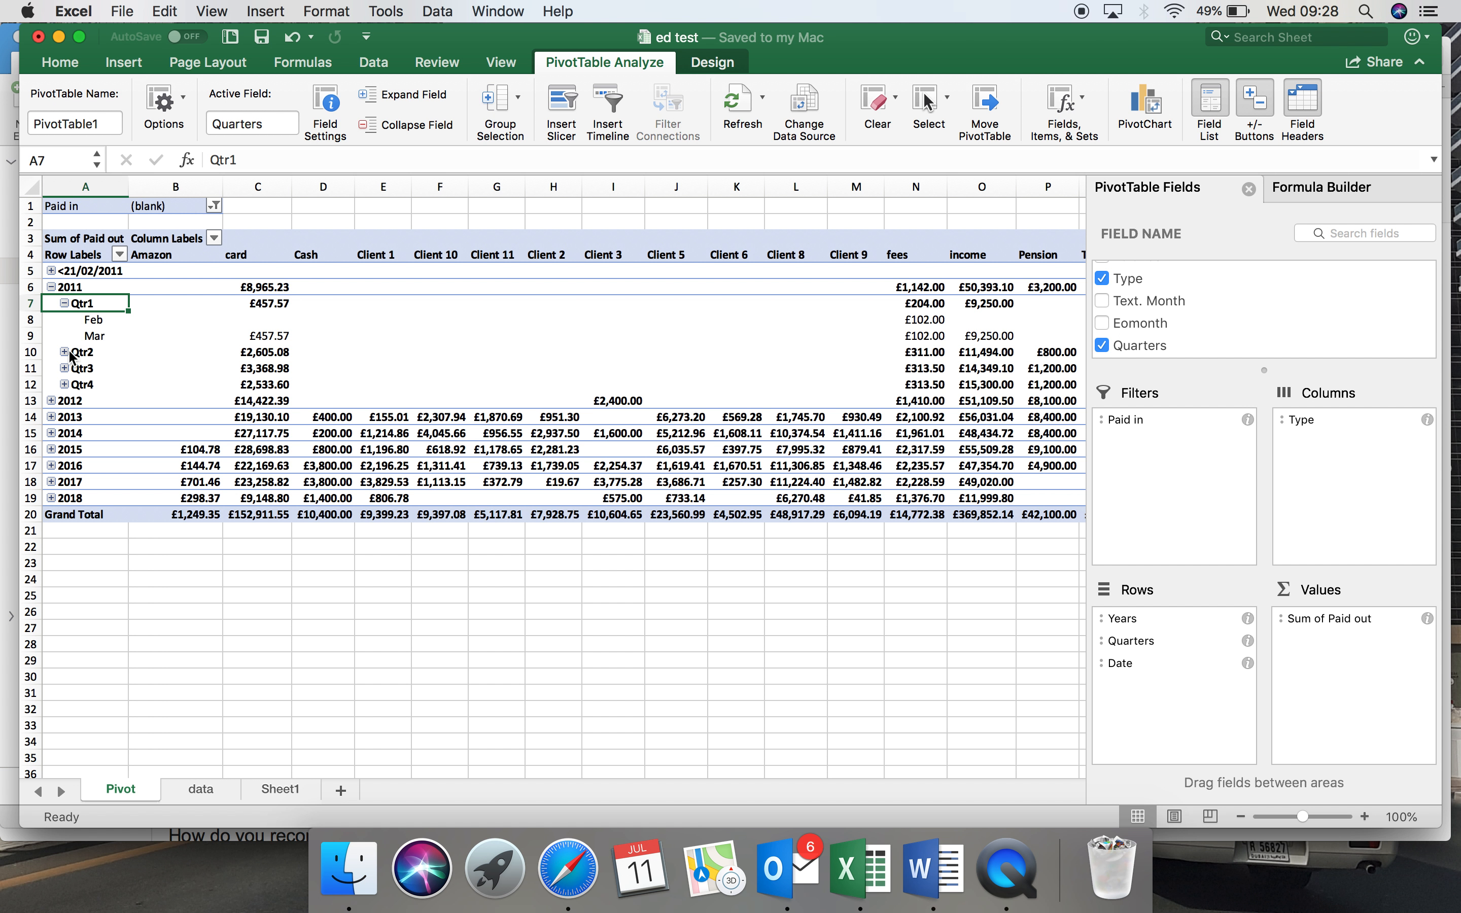
click(65, 352)
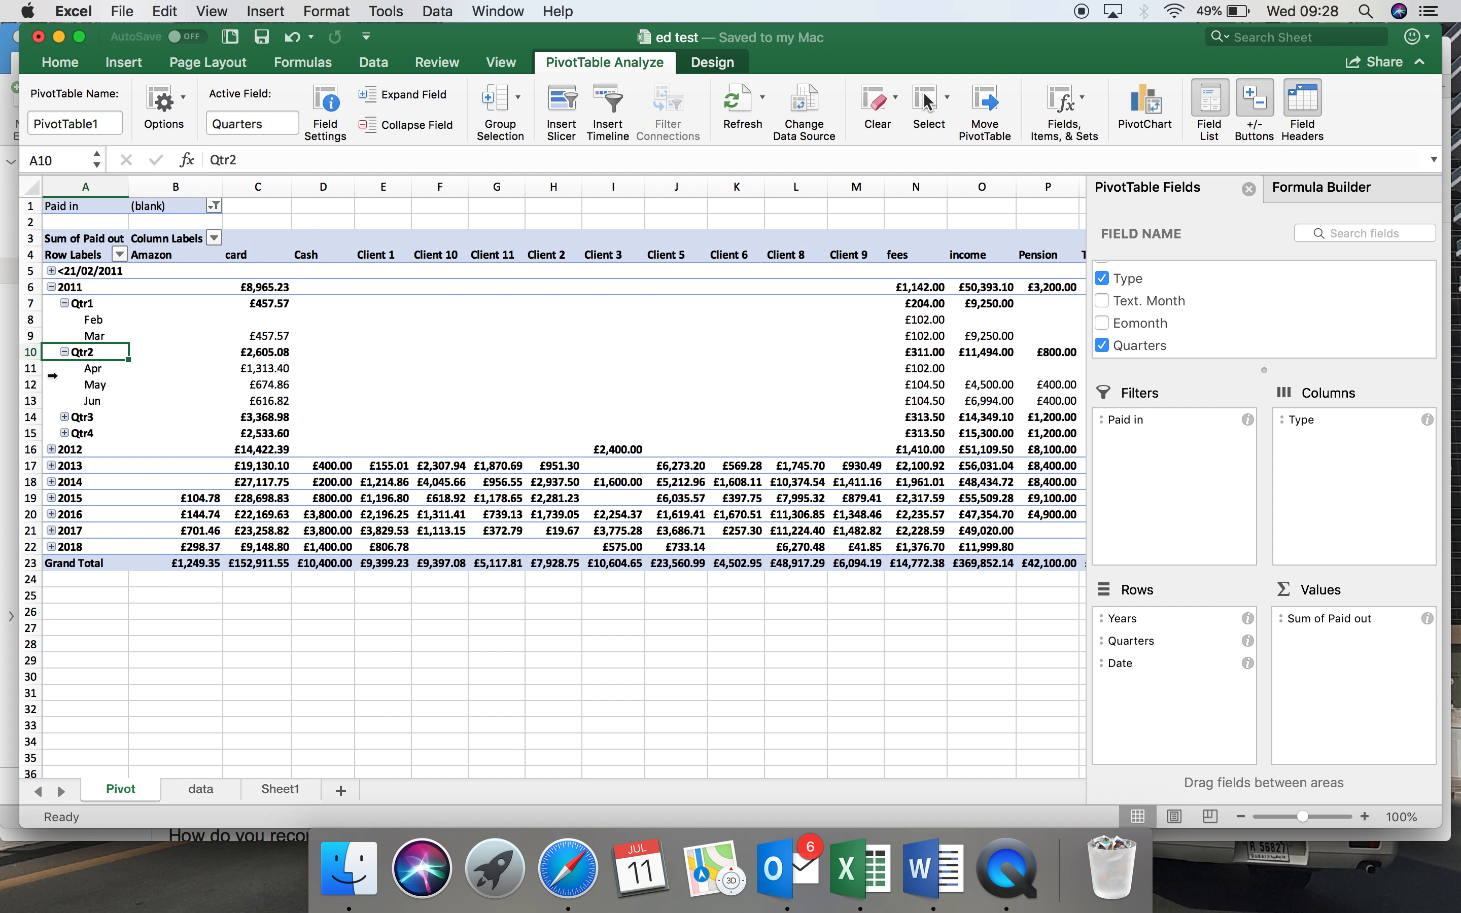
Ungroup the pivot table's year, quarter and month row grouping into individual dates.
right_click(65, 307)
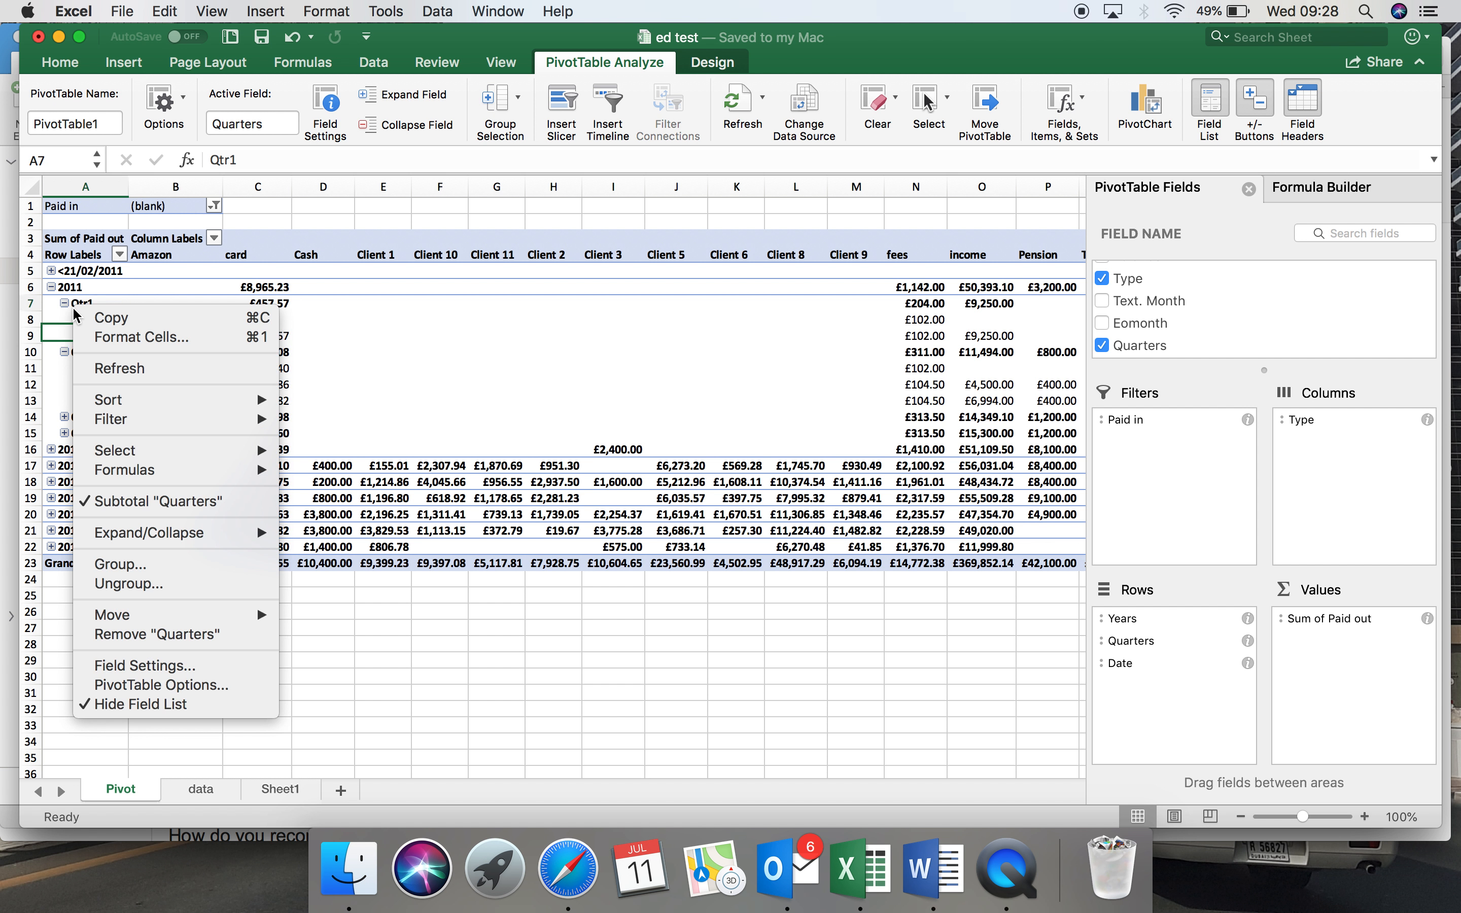
click(130, 584)
scroll(104, 464, left, 2)
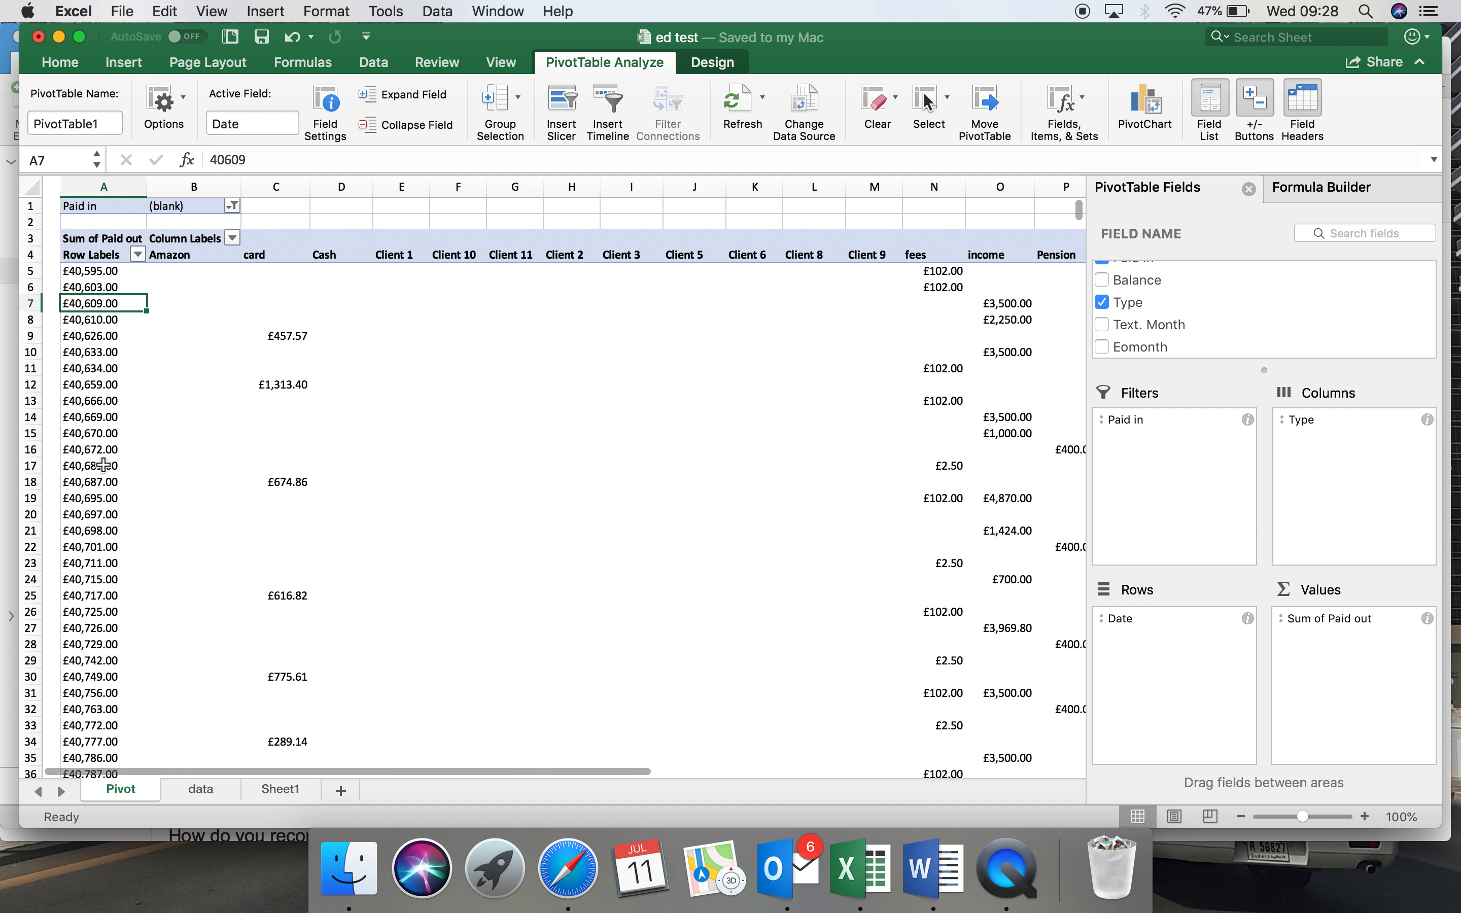
Format column A of the Pivot sheet as Short Date.
click(86, 186)
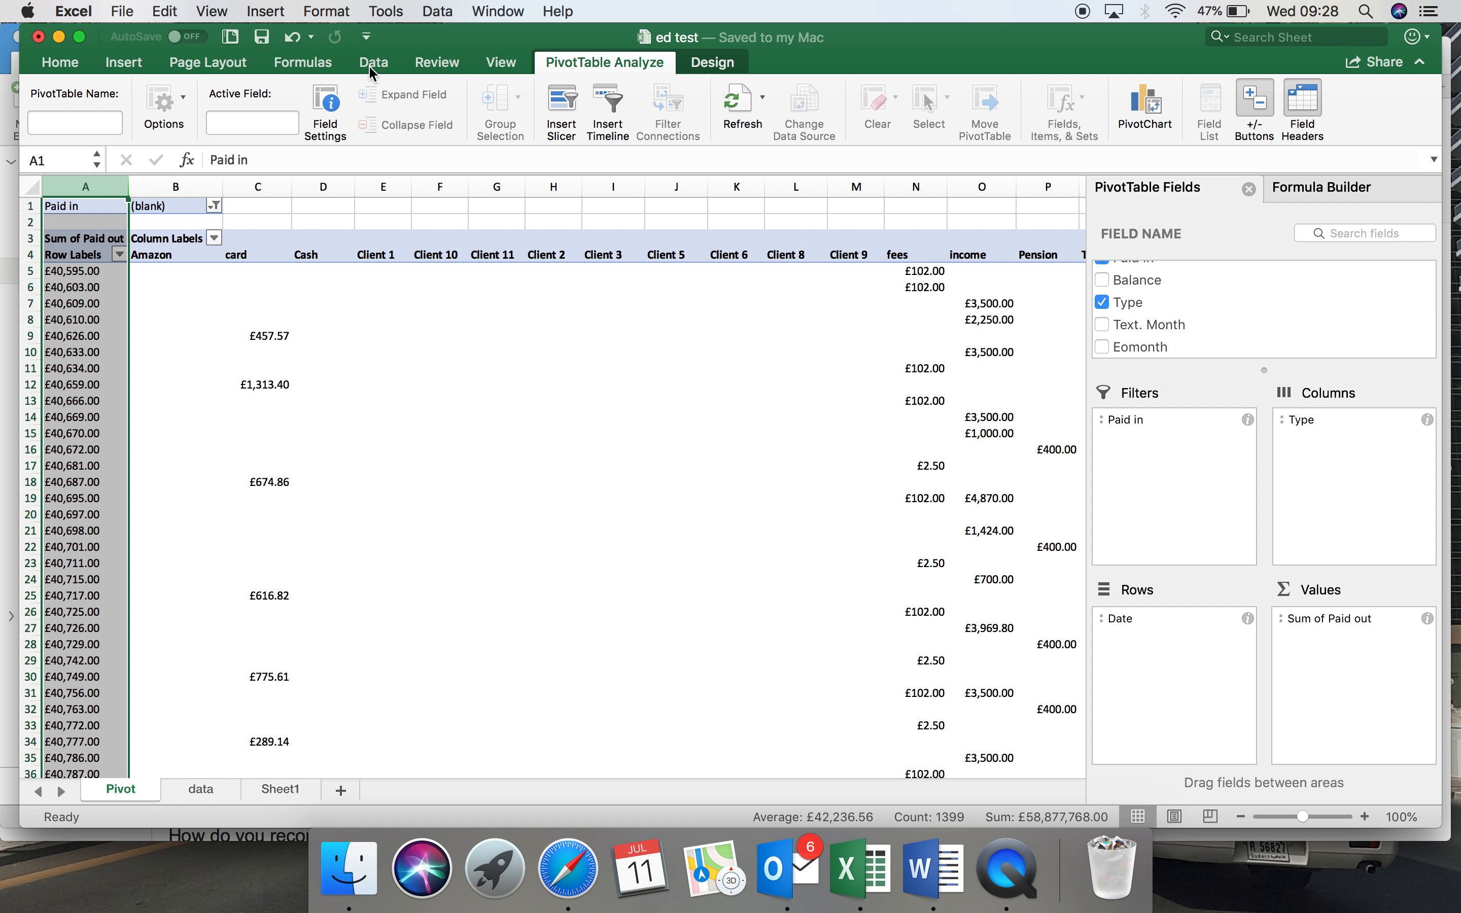
click(60, 63)
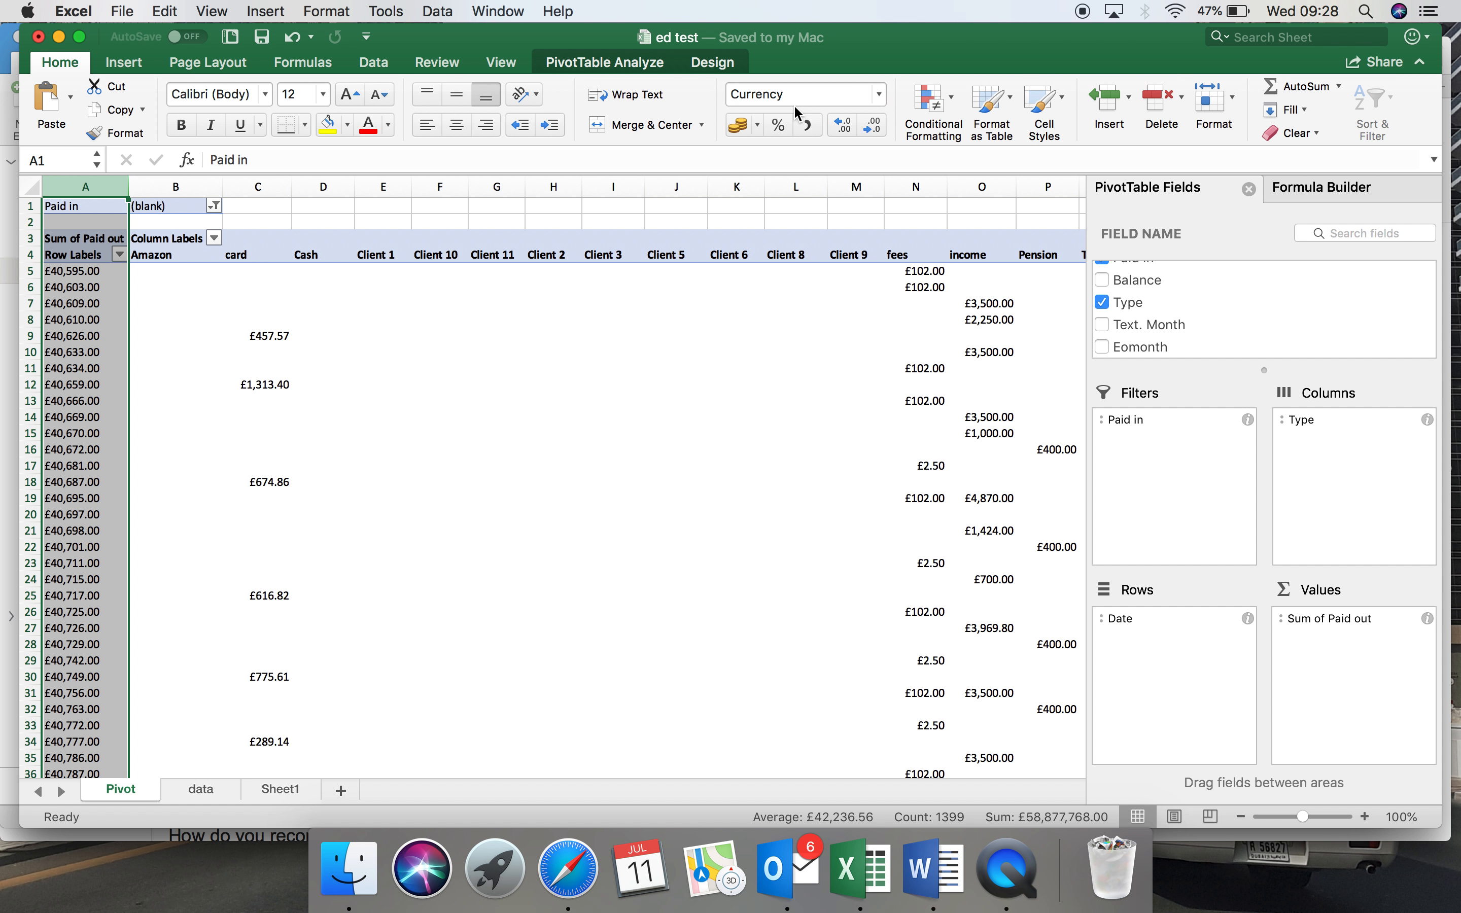
click(879, 94)
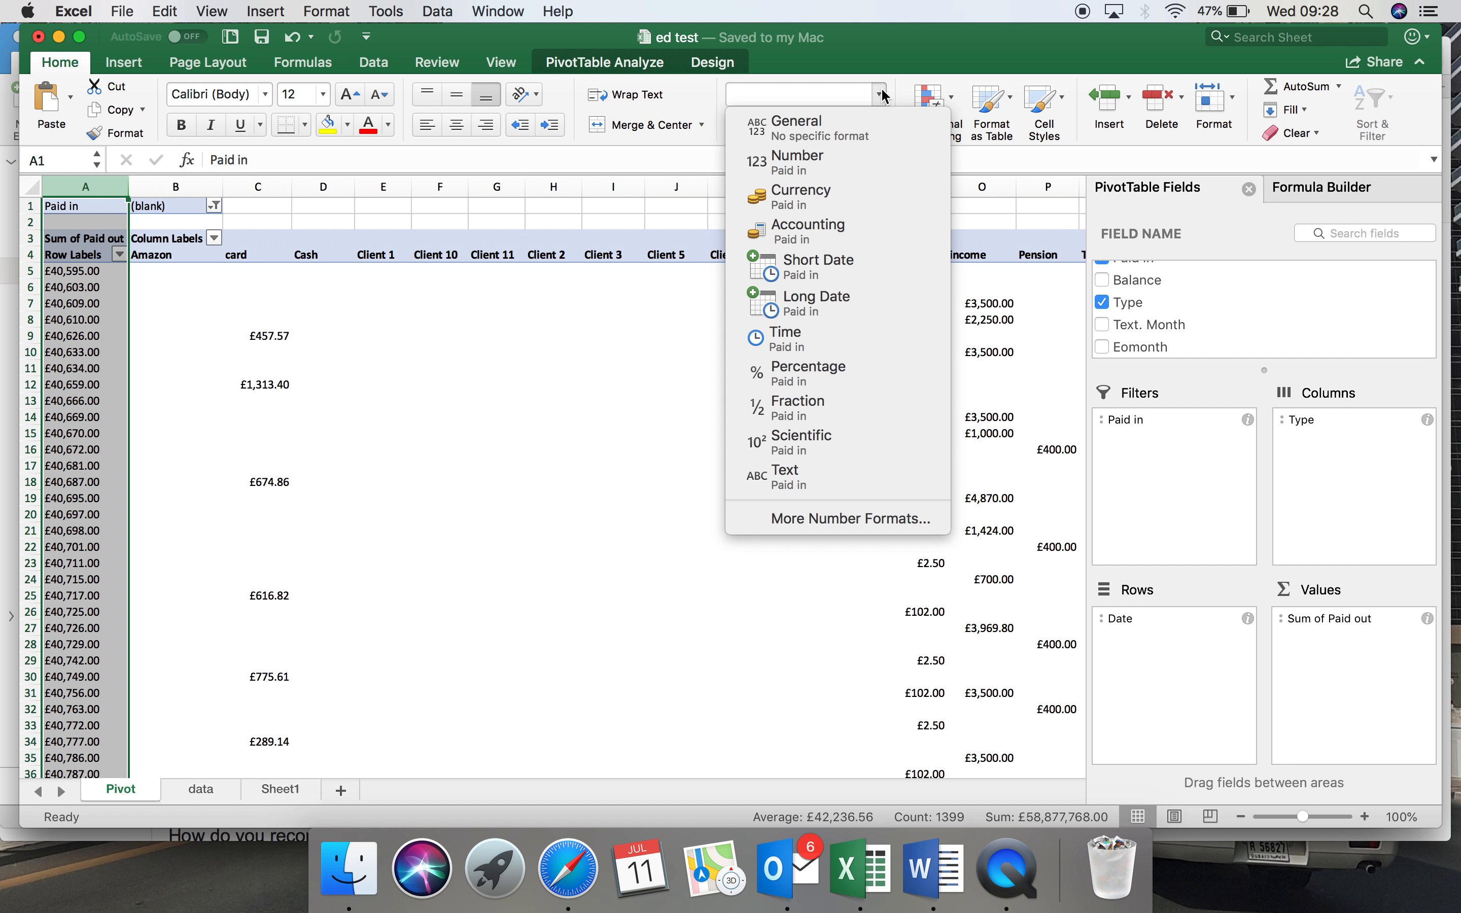
click(844, 270)
click(248, 549)
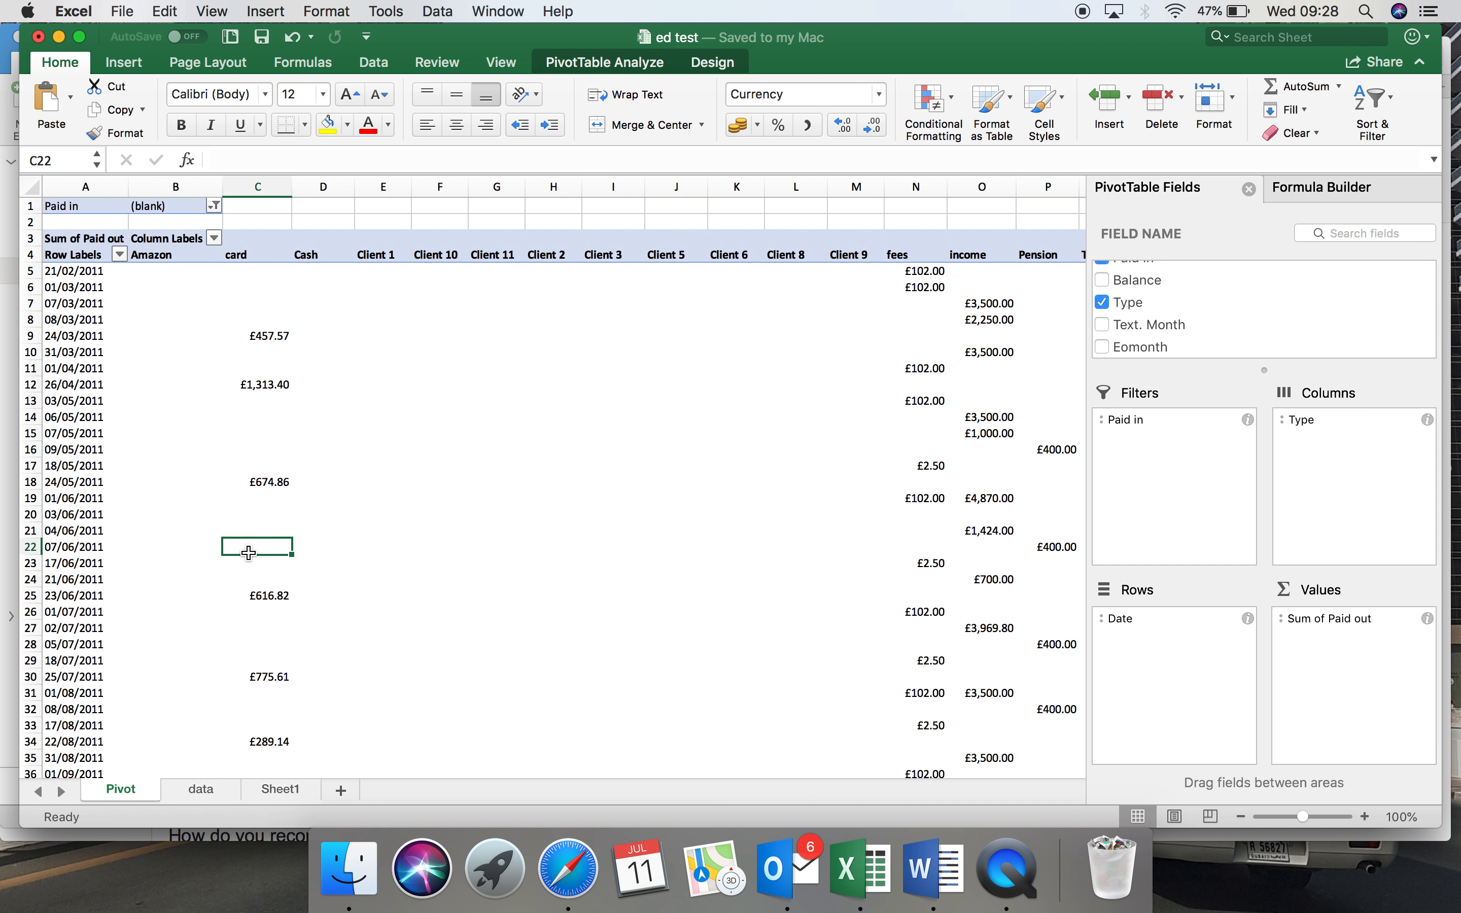
Examine the date-by-date pivot layout, and the TEXT formula behind the Text. Month column on the data sheet.
scroll(248, 552, down, 5)
scroll(249, 552, up, 10)
scroll(248, 553, right, 1)
scroll(249, 552, down, 5)
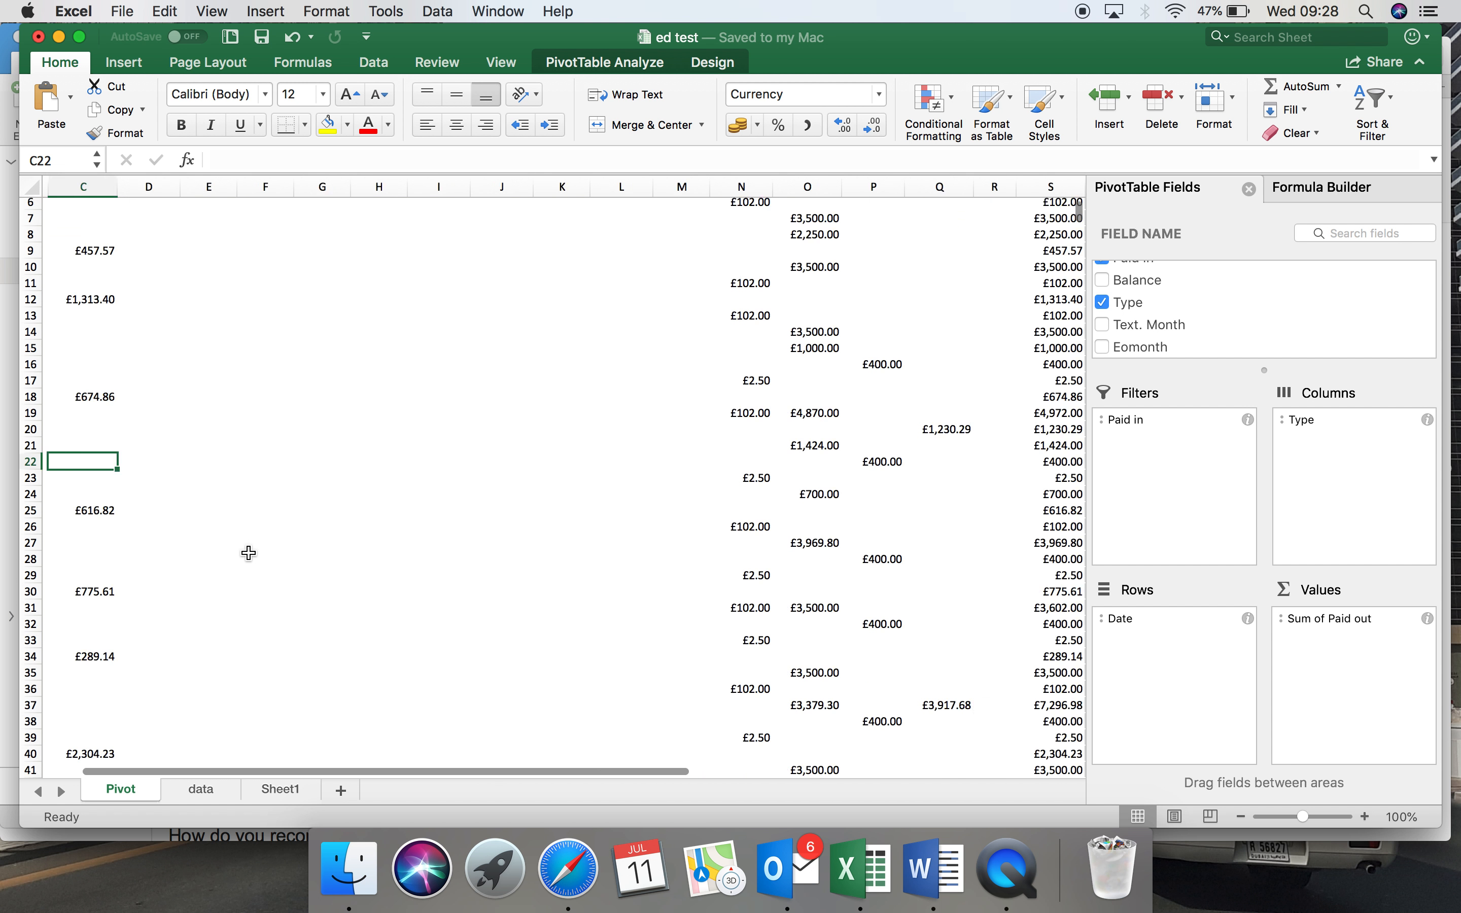
scroll(249, 552, left, 1)
scroll(248, 553, up, 5)
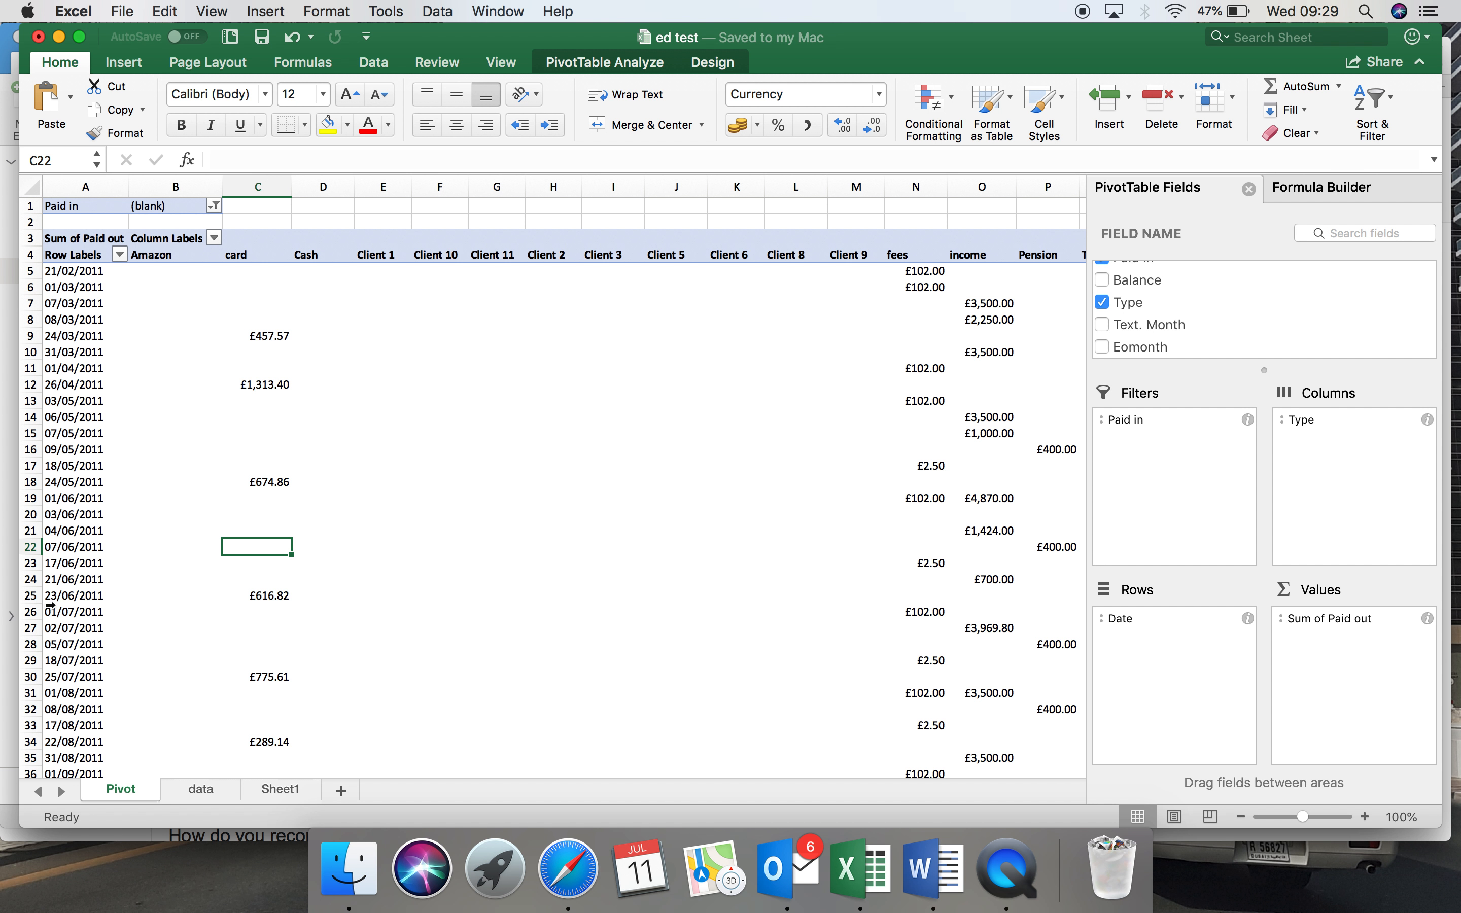
click(199, 788)
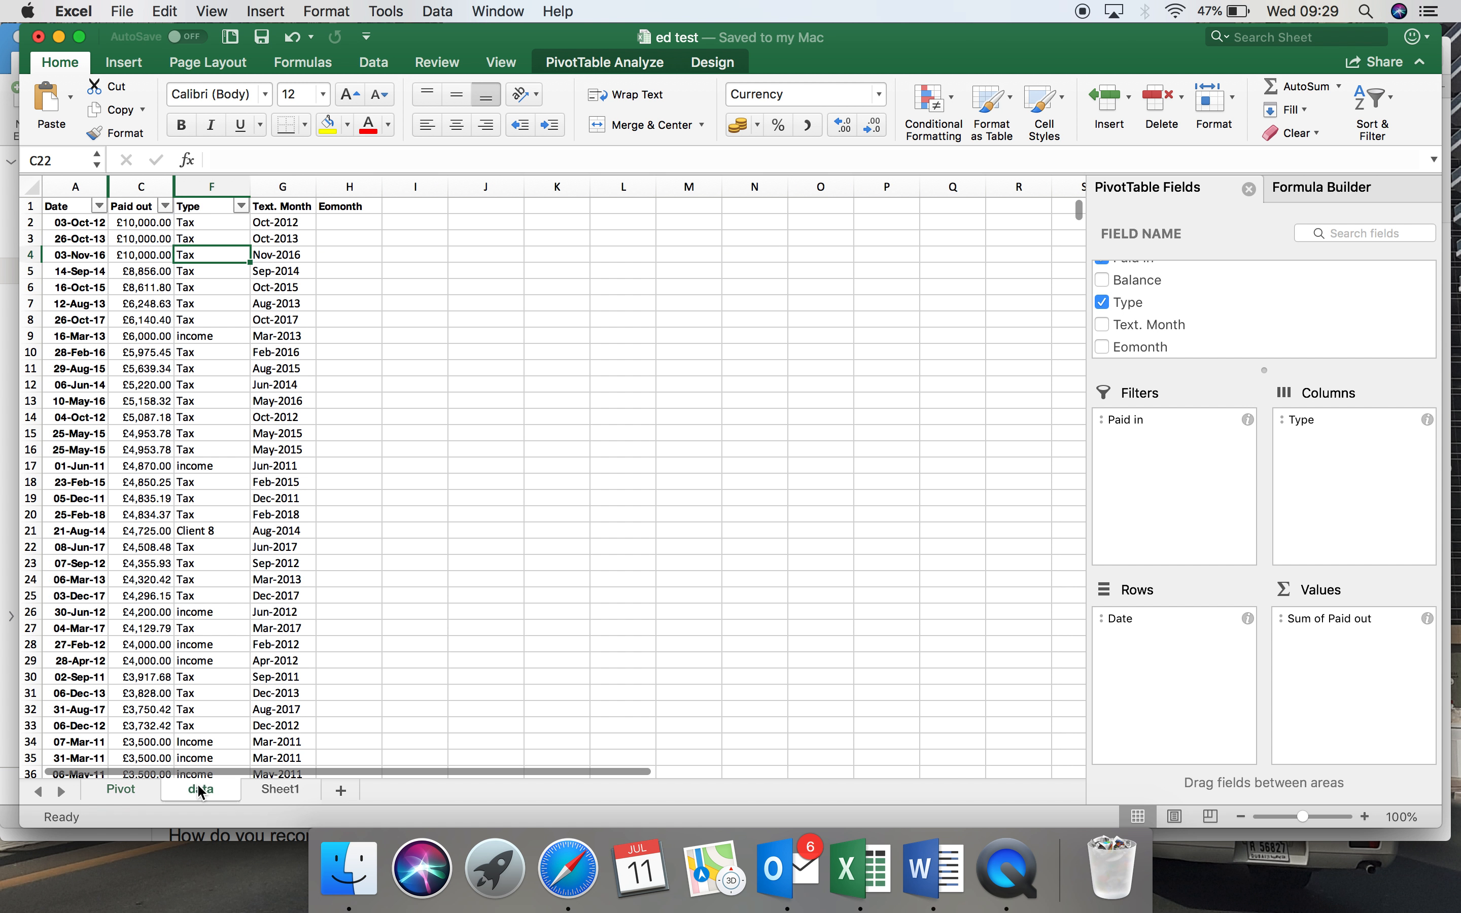
click(282, 227)
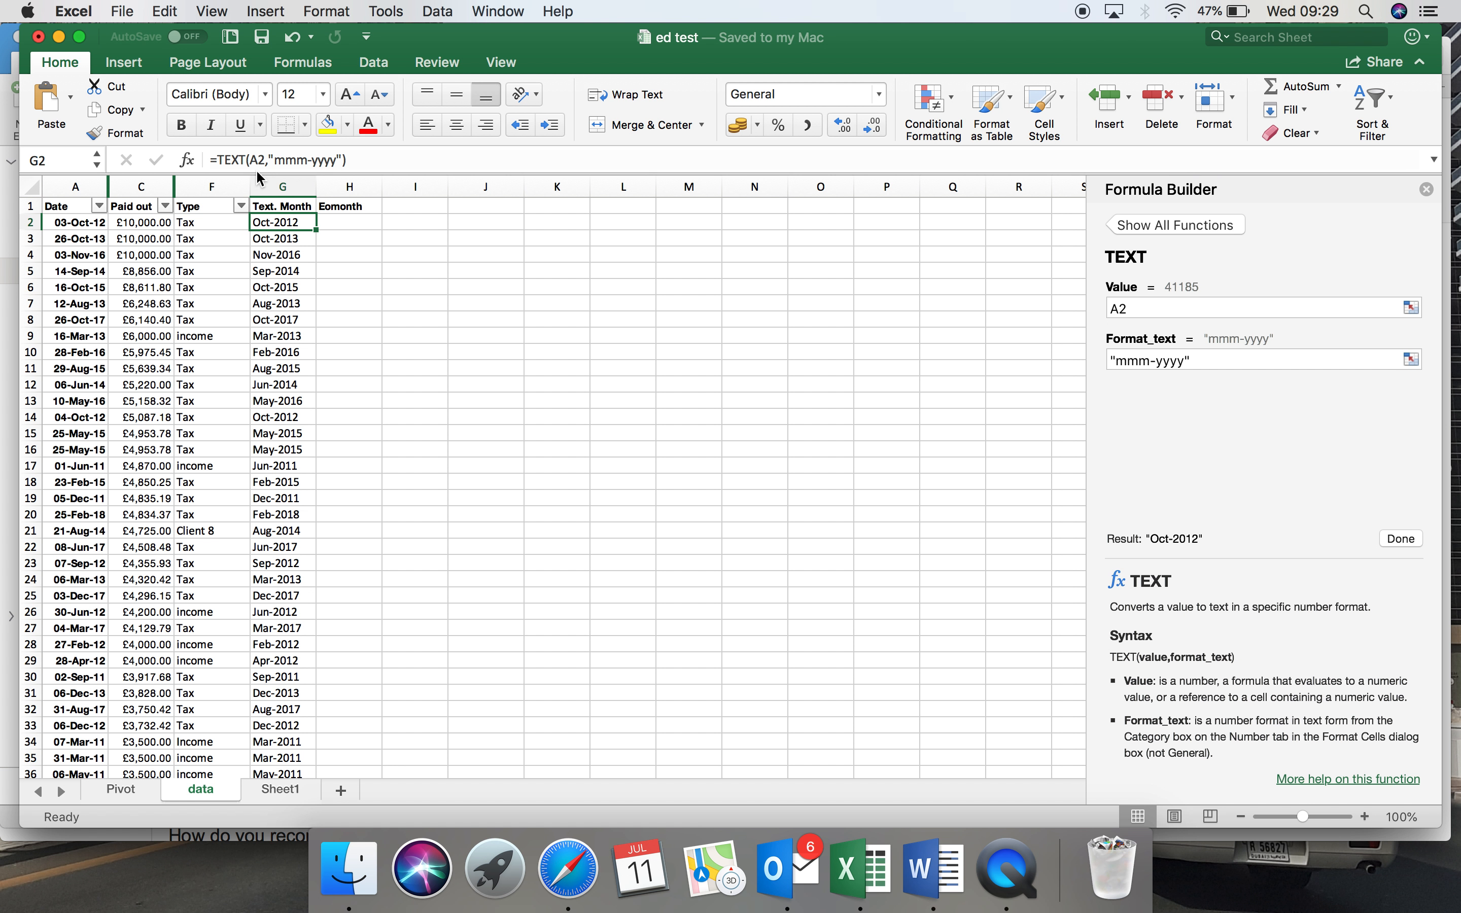
click(77, 222)
click(264, 223)
Replace the Date field in the pivot table's rows with the Text. Month field.
click(115, 792)
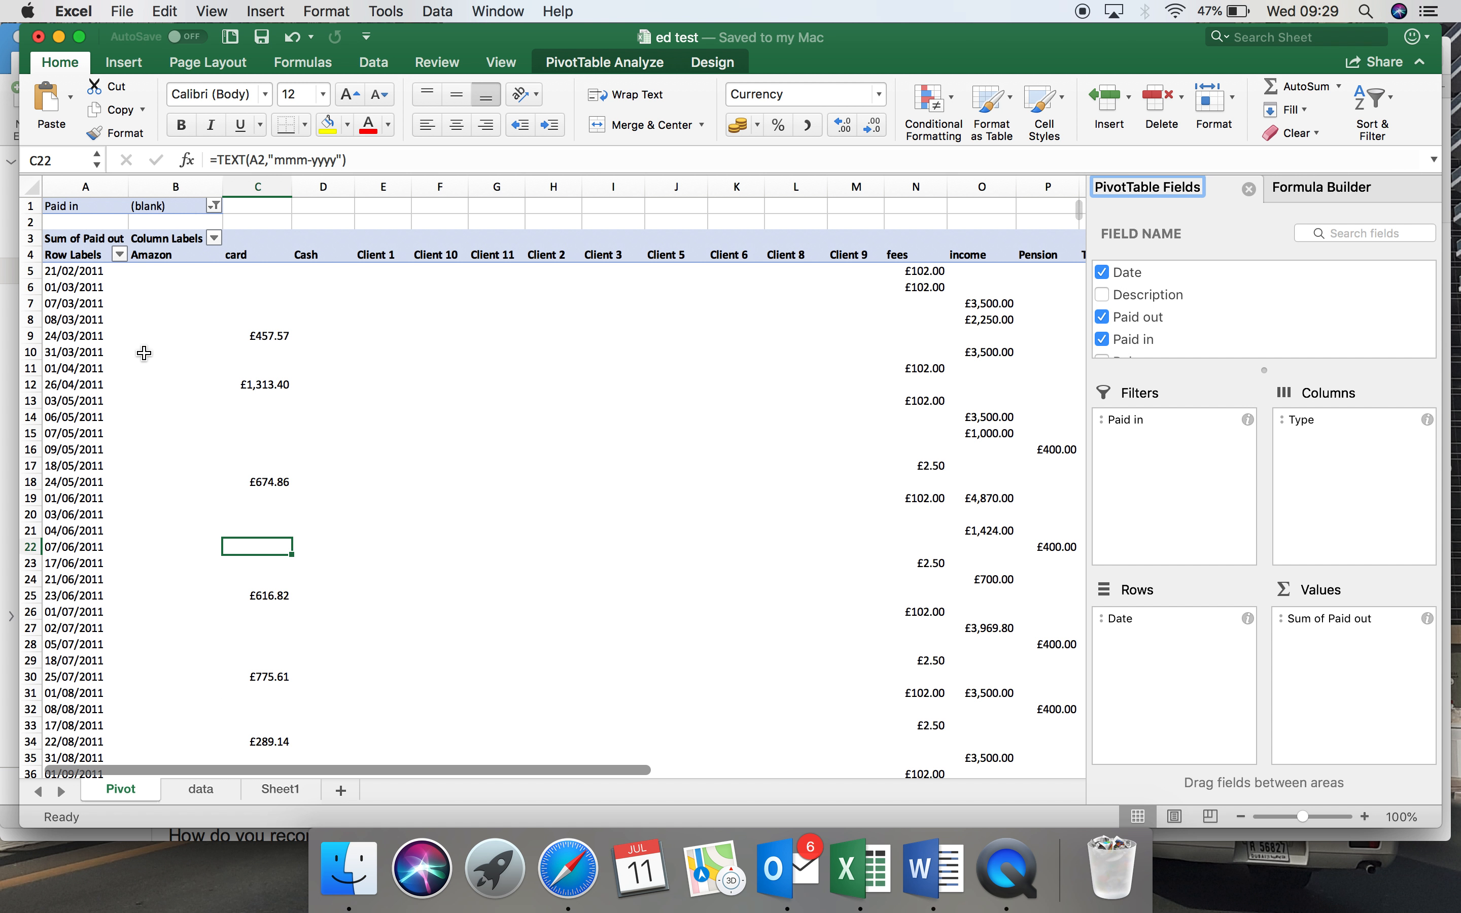
drag(1133, 616, 1141, 431)
scroll(1161, 294, down, 3)
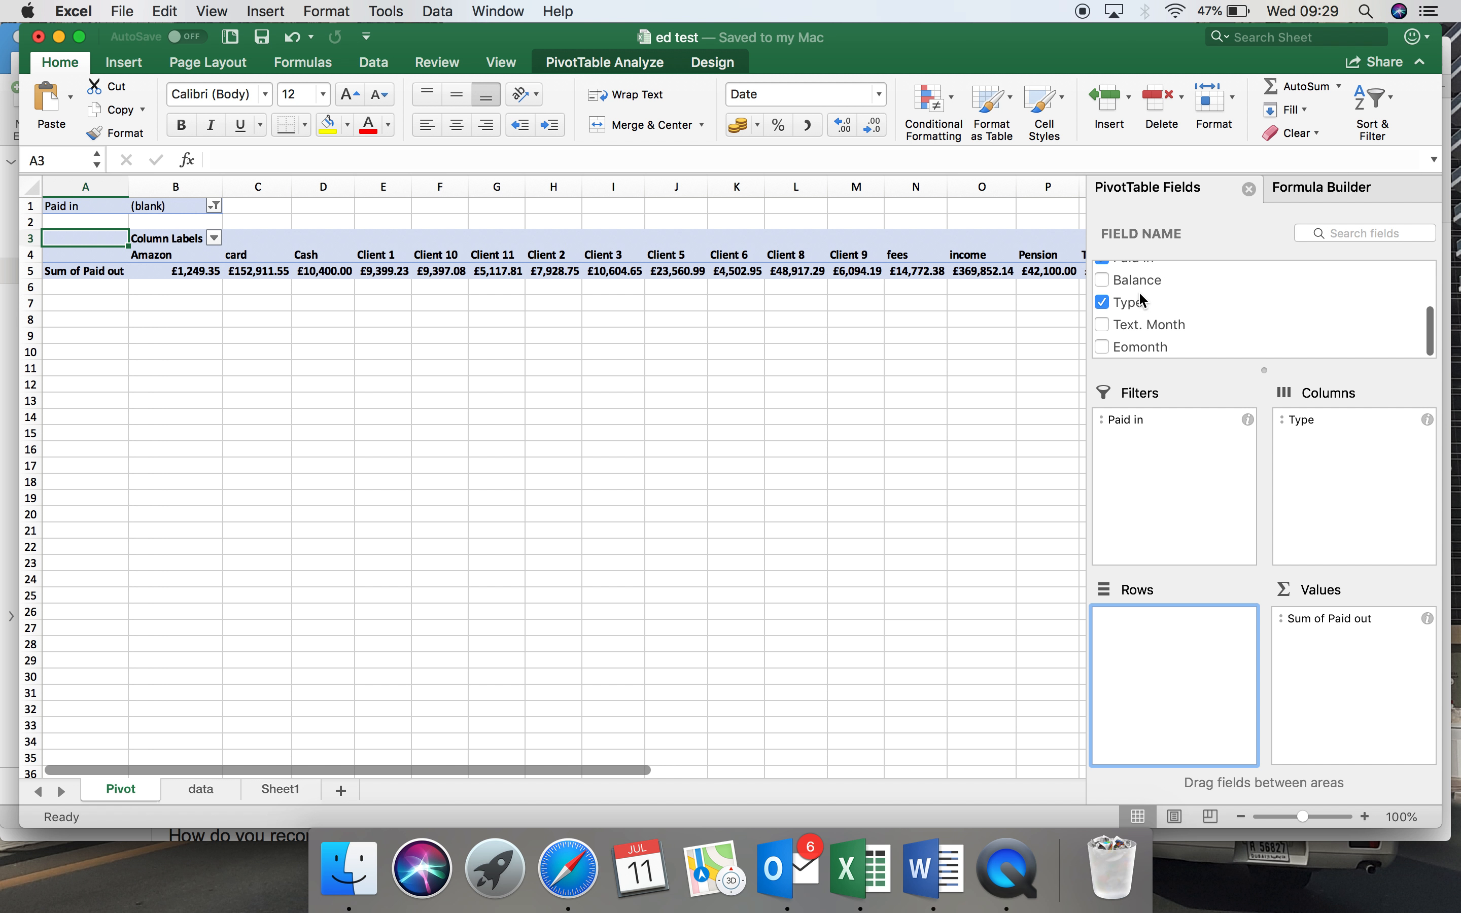
drag(1127, 327, 1180, 694)
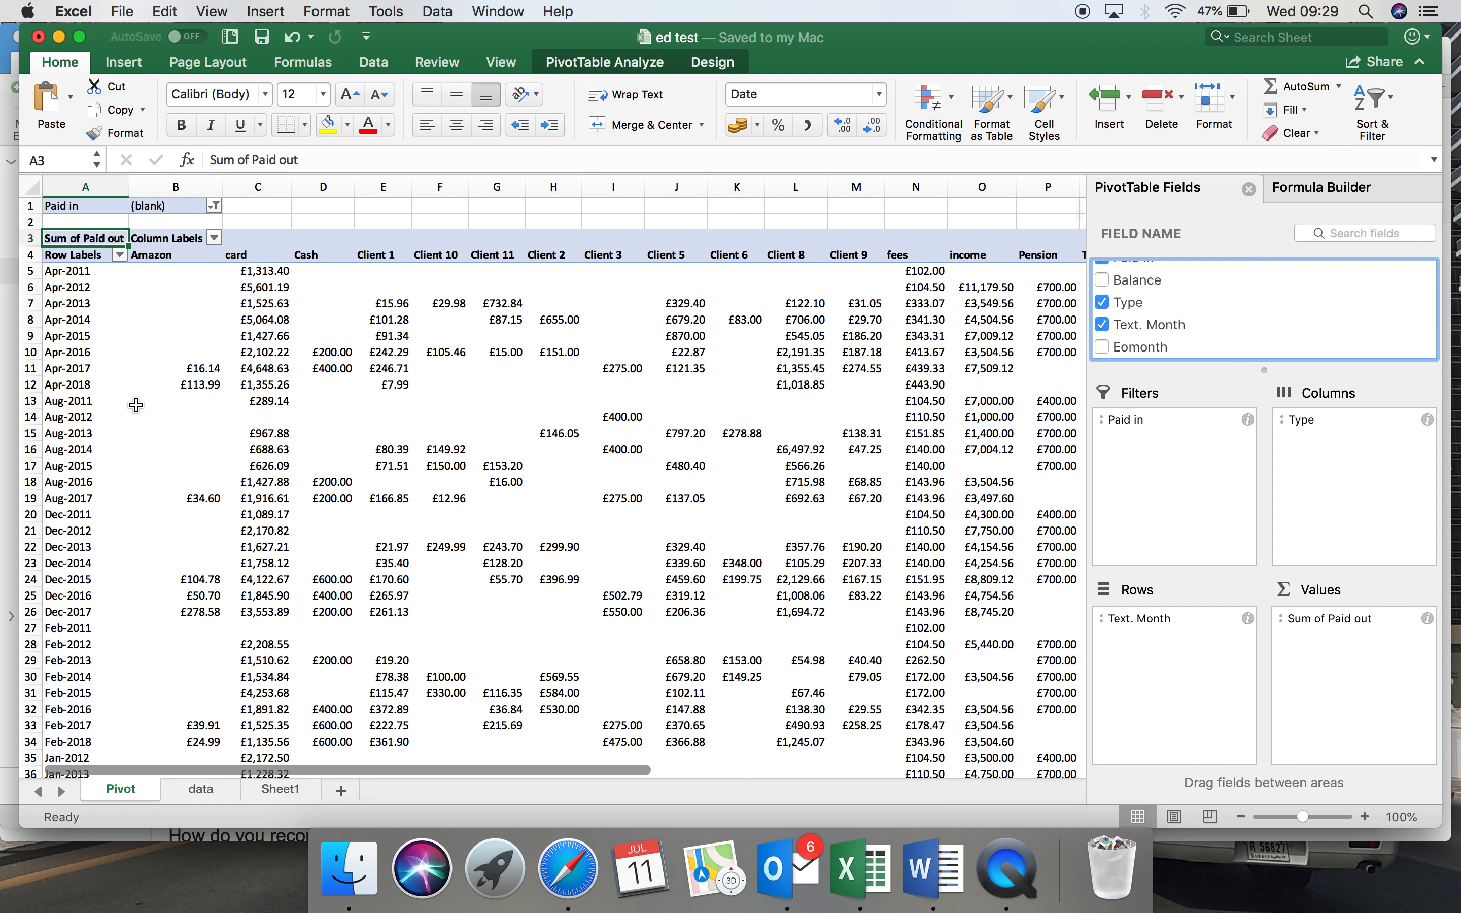
click(60, 271)
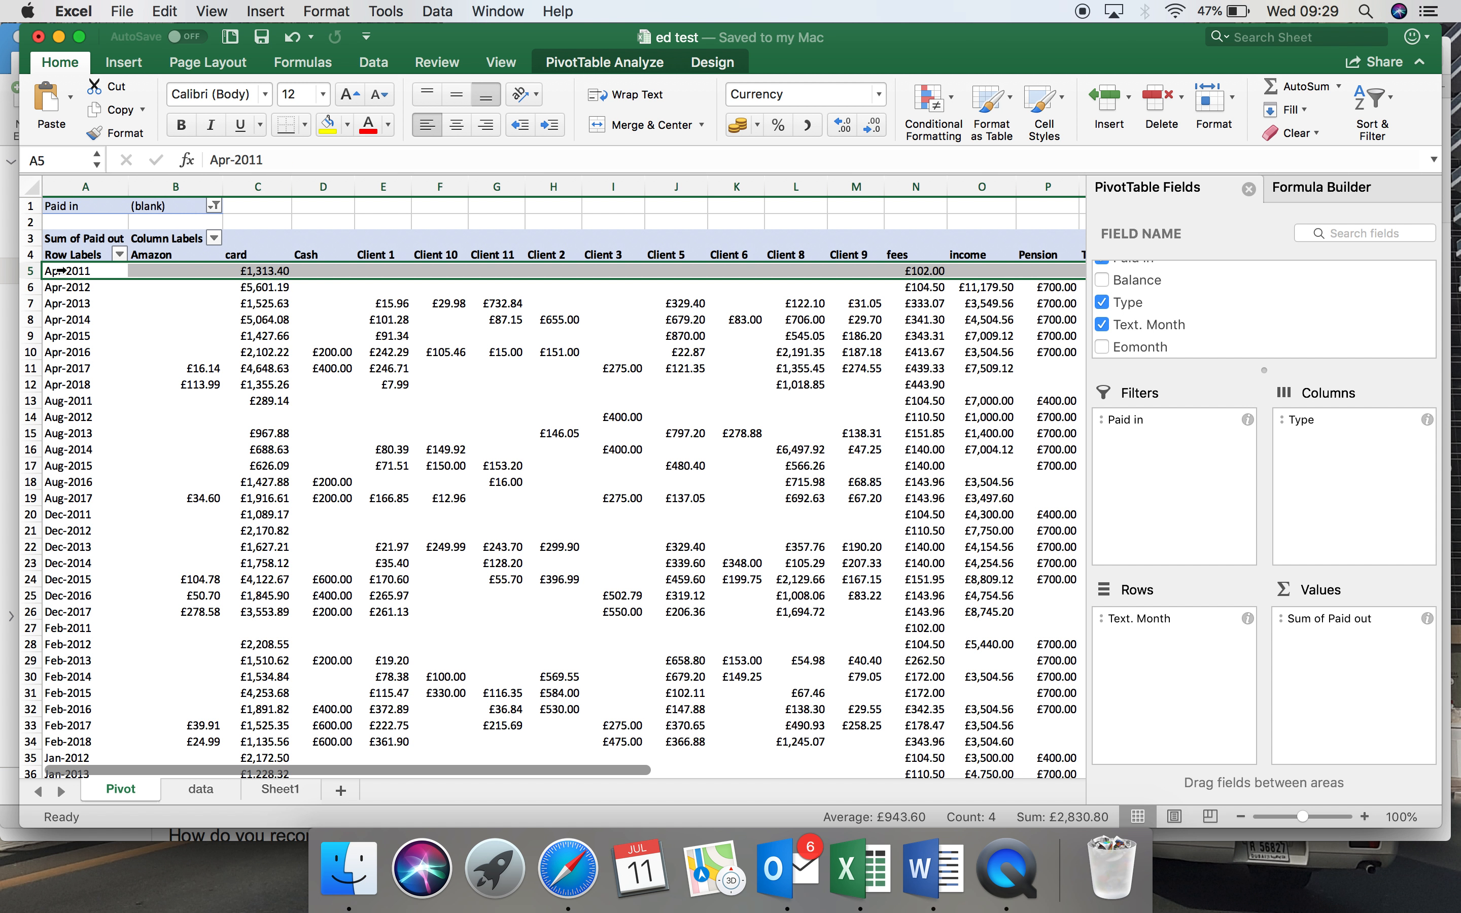
right_click(60, 271)
mouse_move(104, 362)
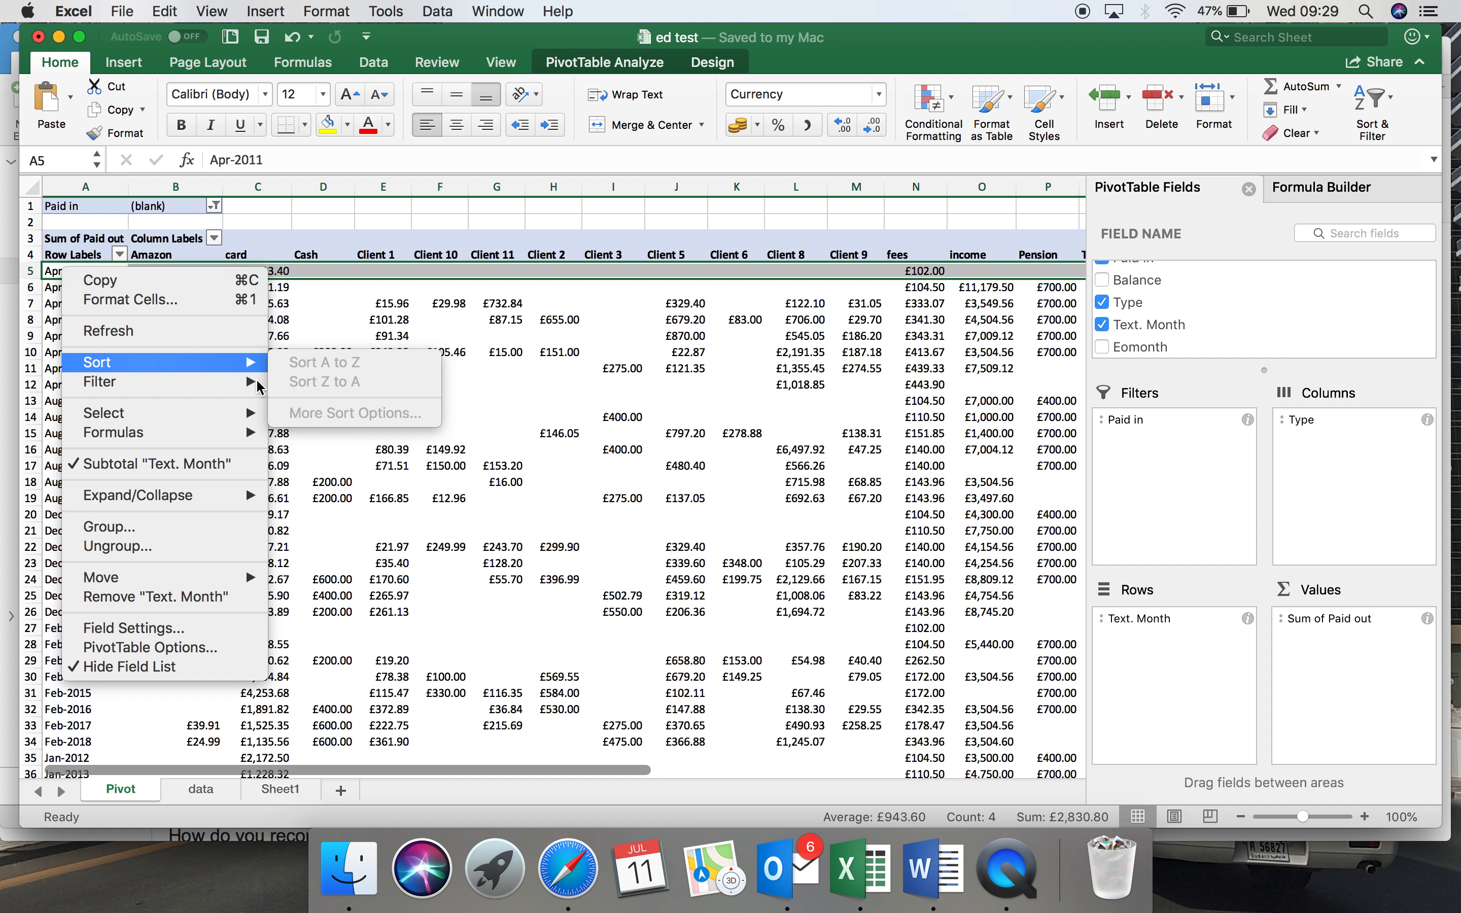
click(448, 530)
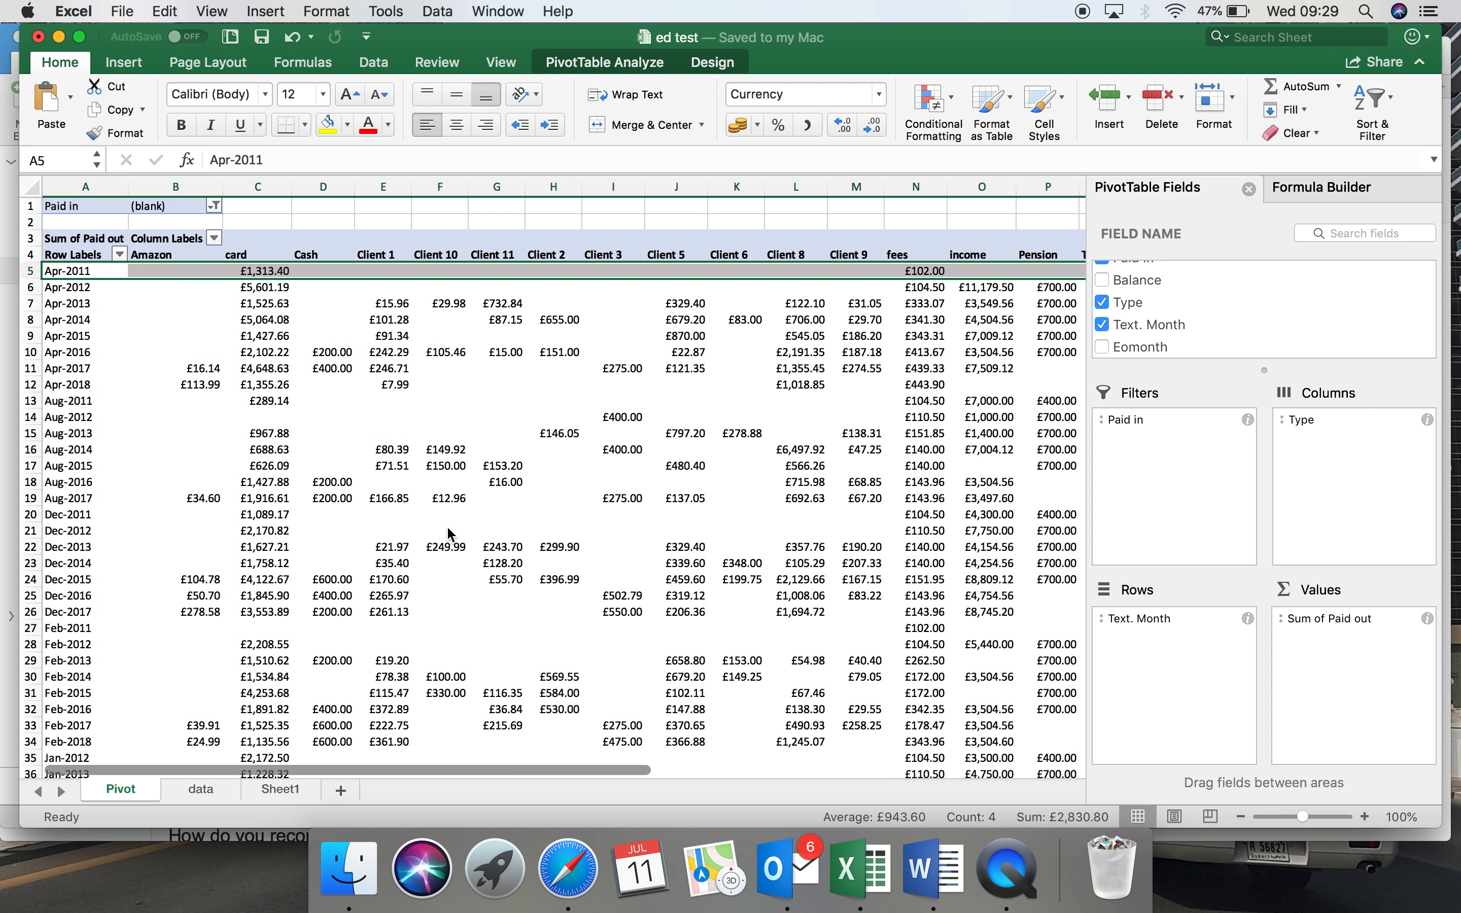
double_click(105, 276)
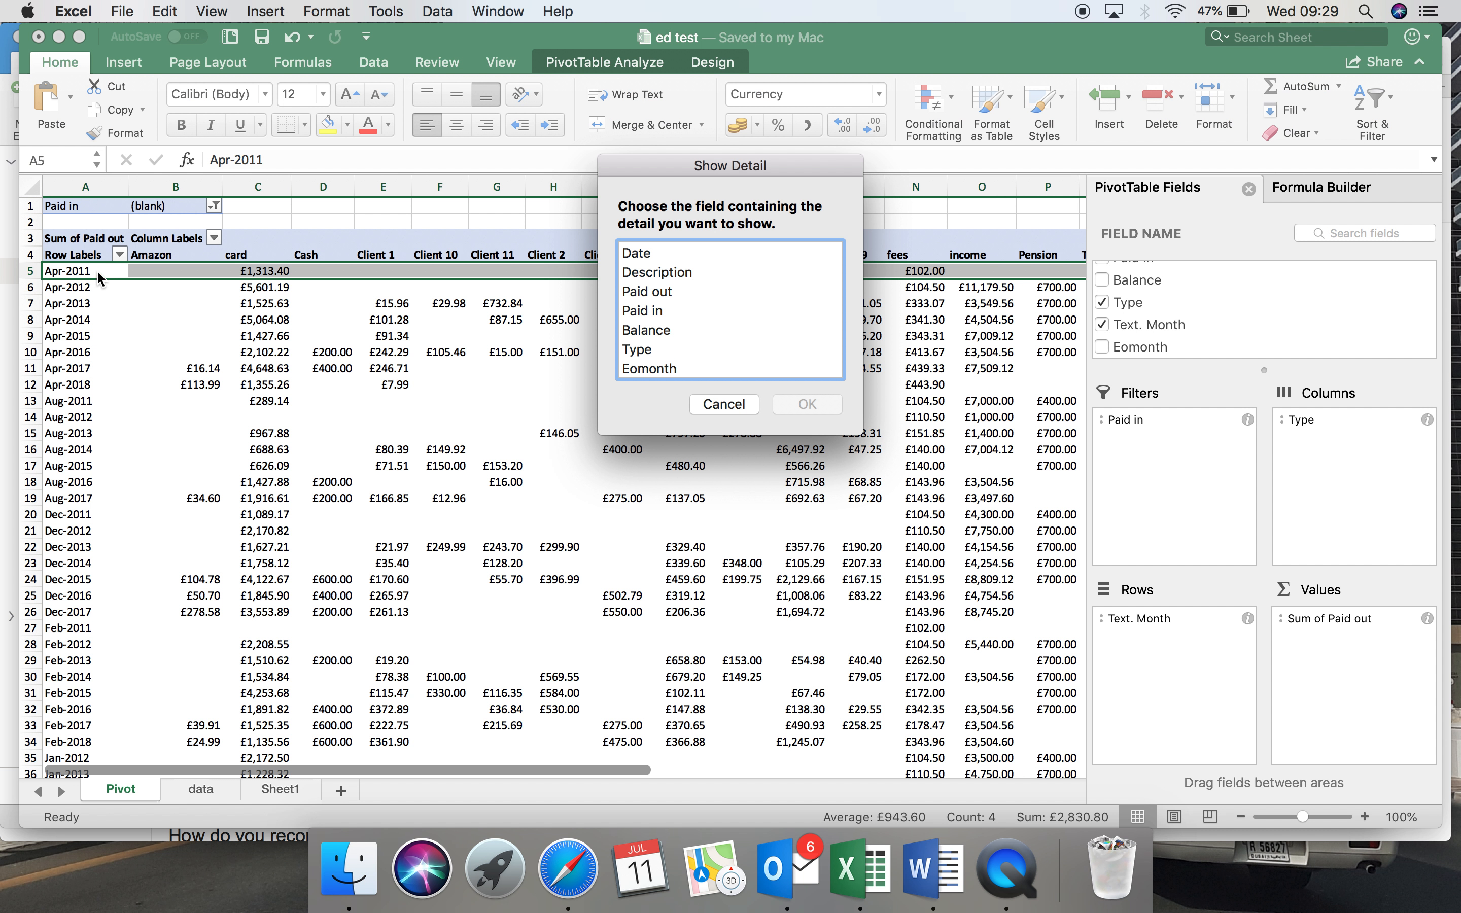
click(716, 403)
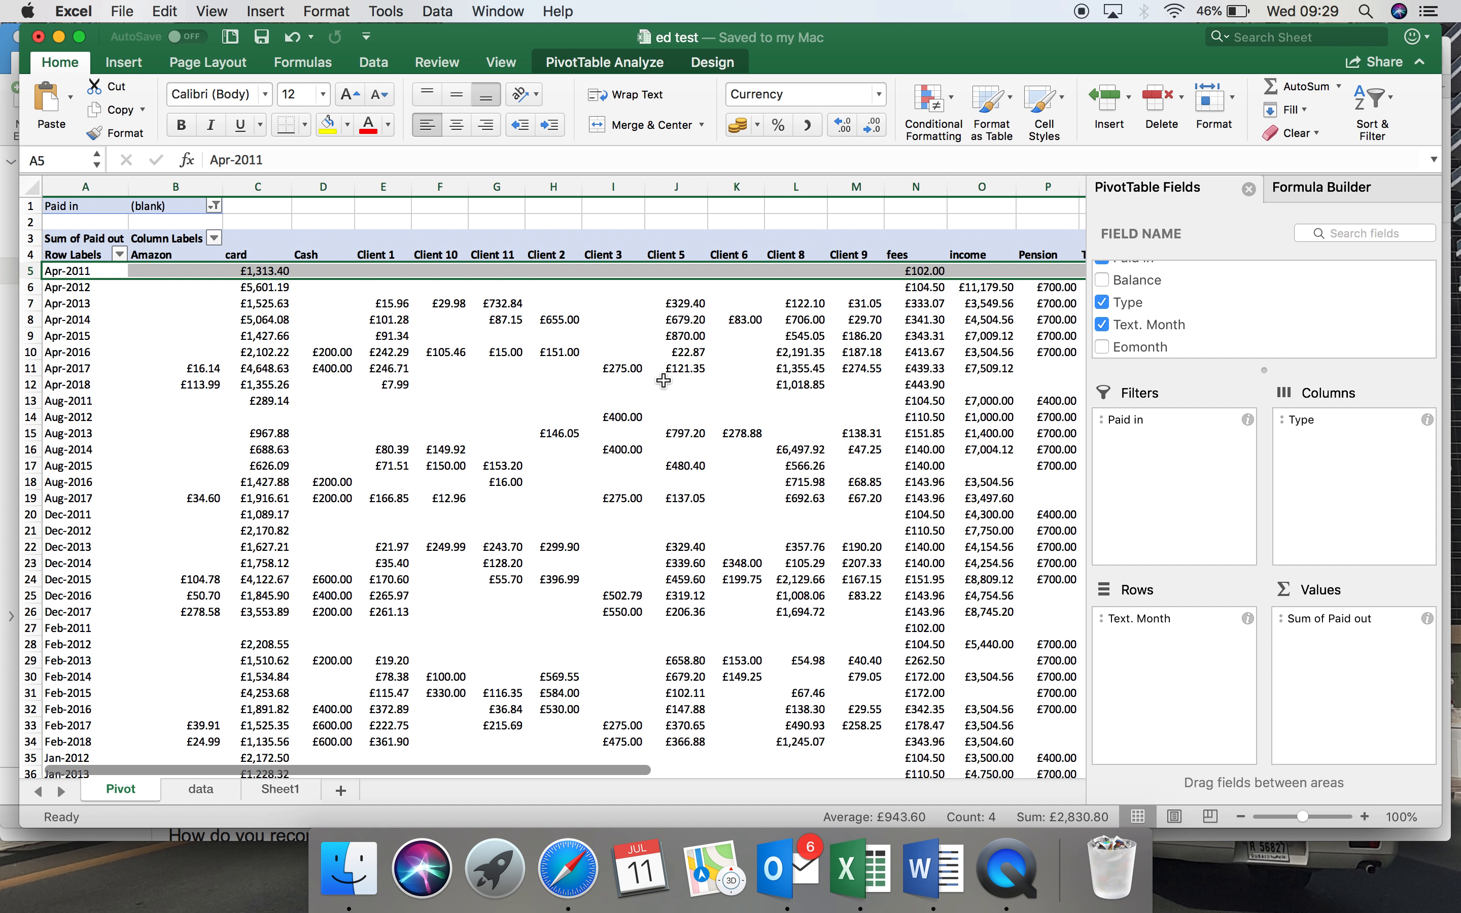
Sort the Text. Month row labels of the pivot table from A to Z.
click(91, 270)
right_click(90, 270)
mouse_move(265, 361)
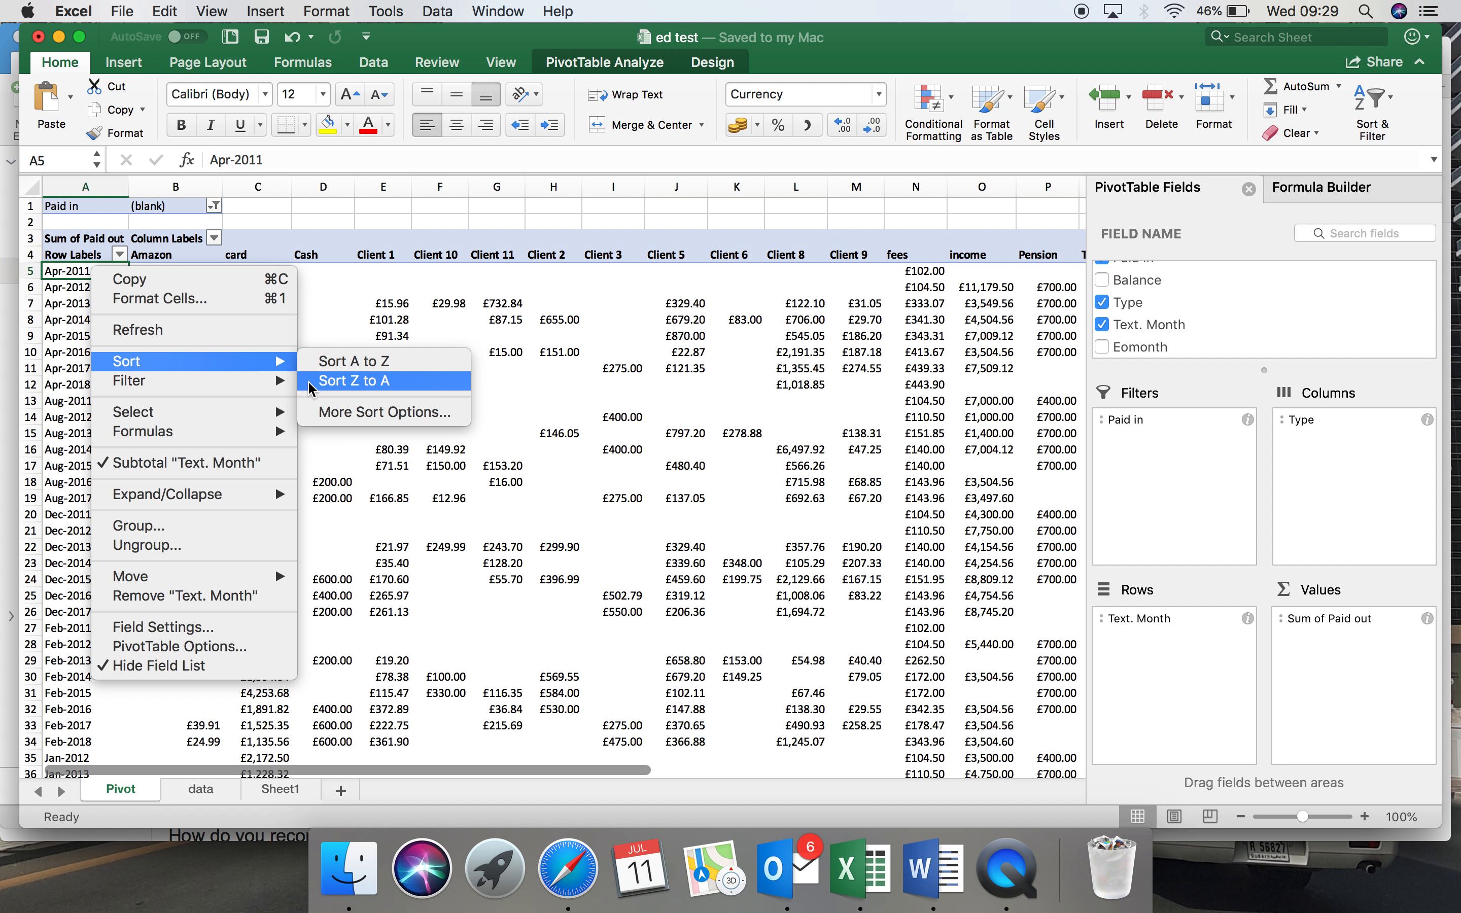
click(325, 368)
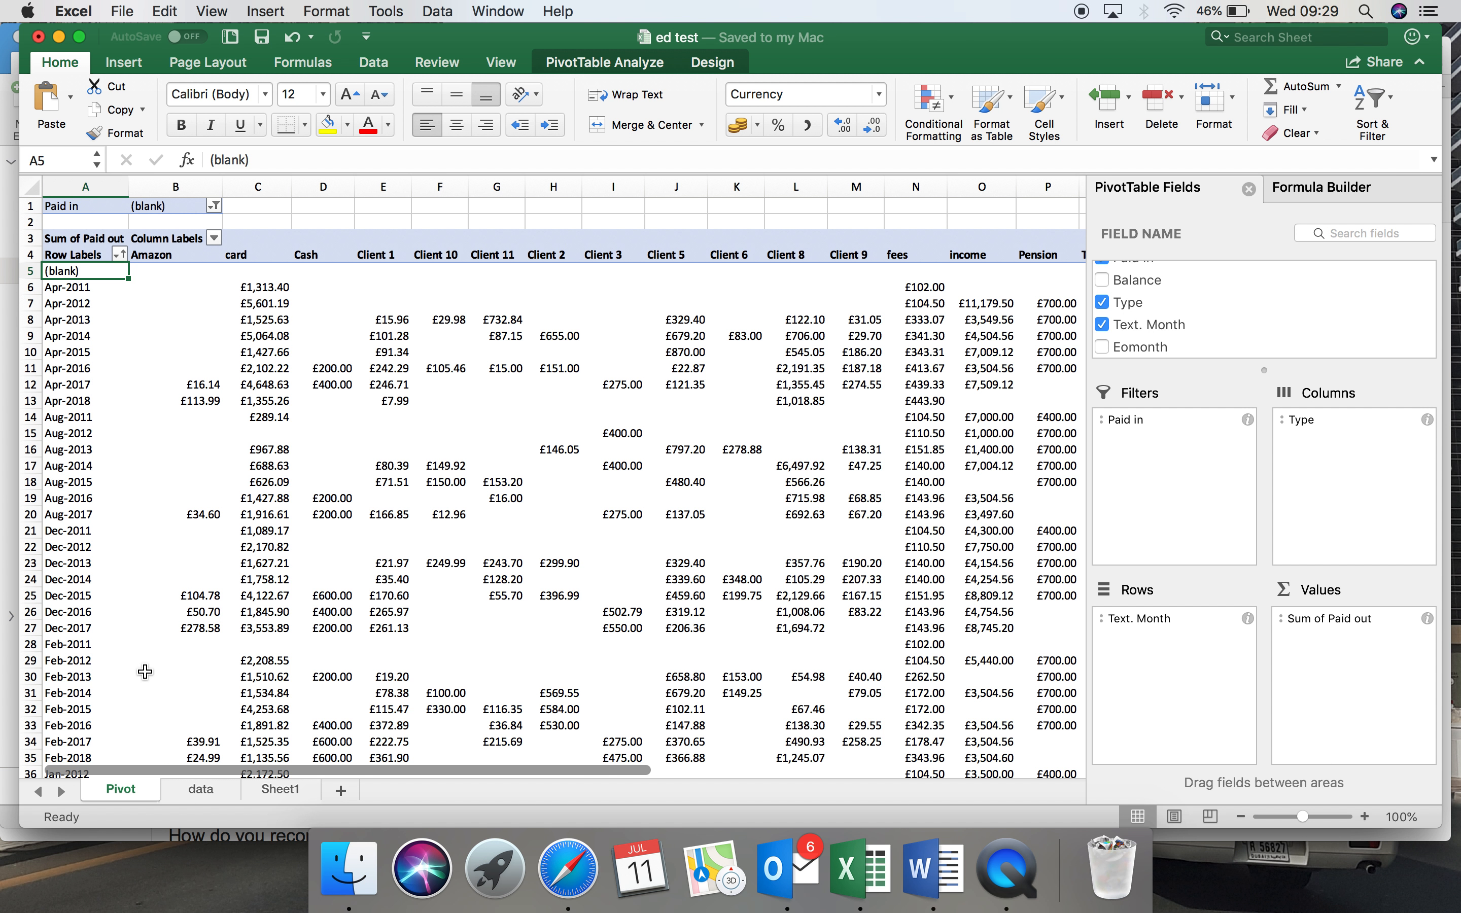
Copy the EOMONTH formula from cell C1 of Sheet1 into cell H2 of the data sheet.
click(205, 789)
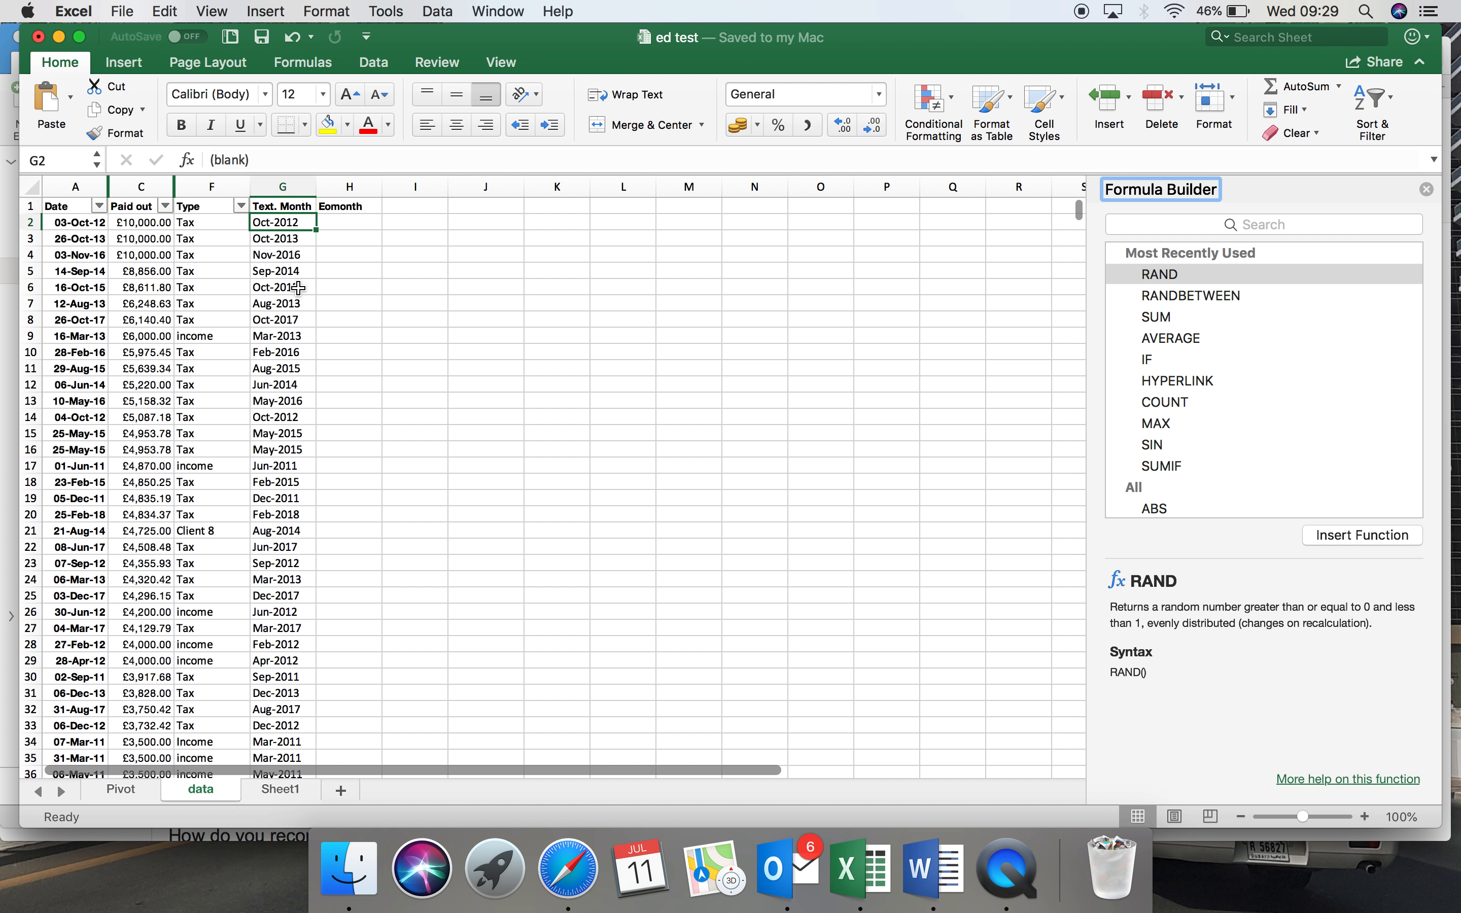
click(334, 228)
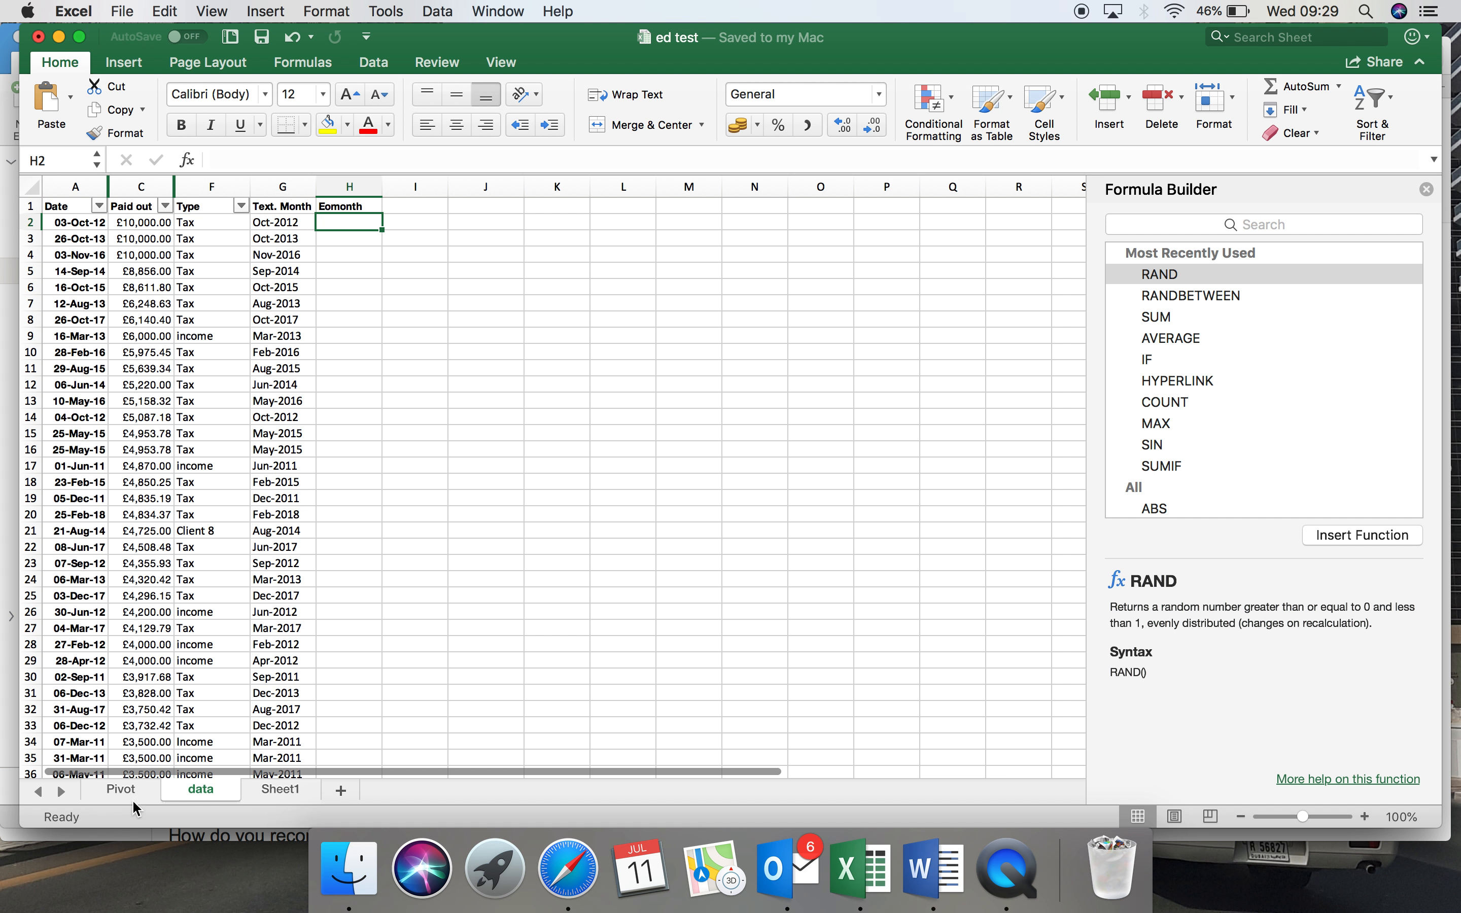
click(267, 791)
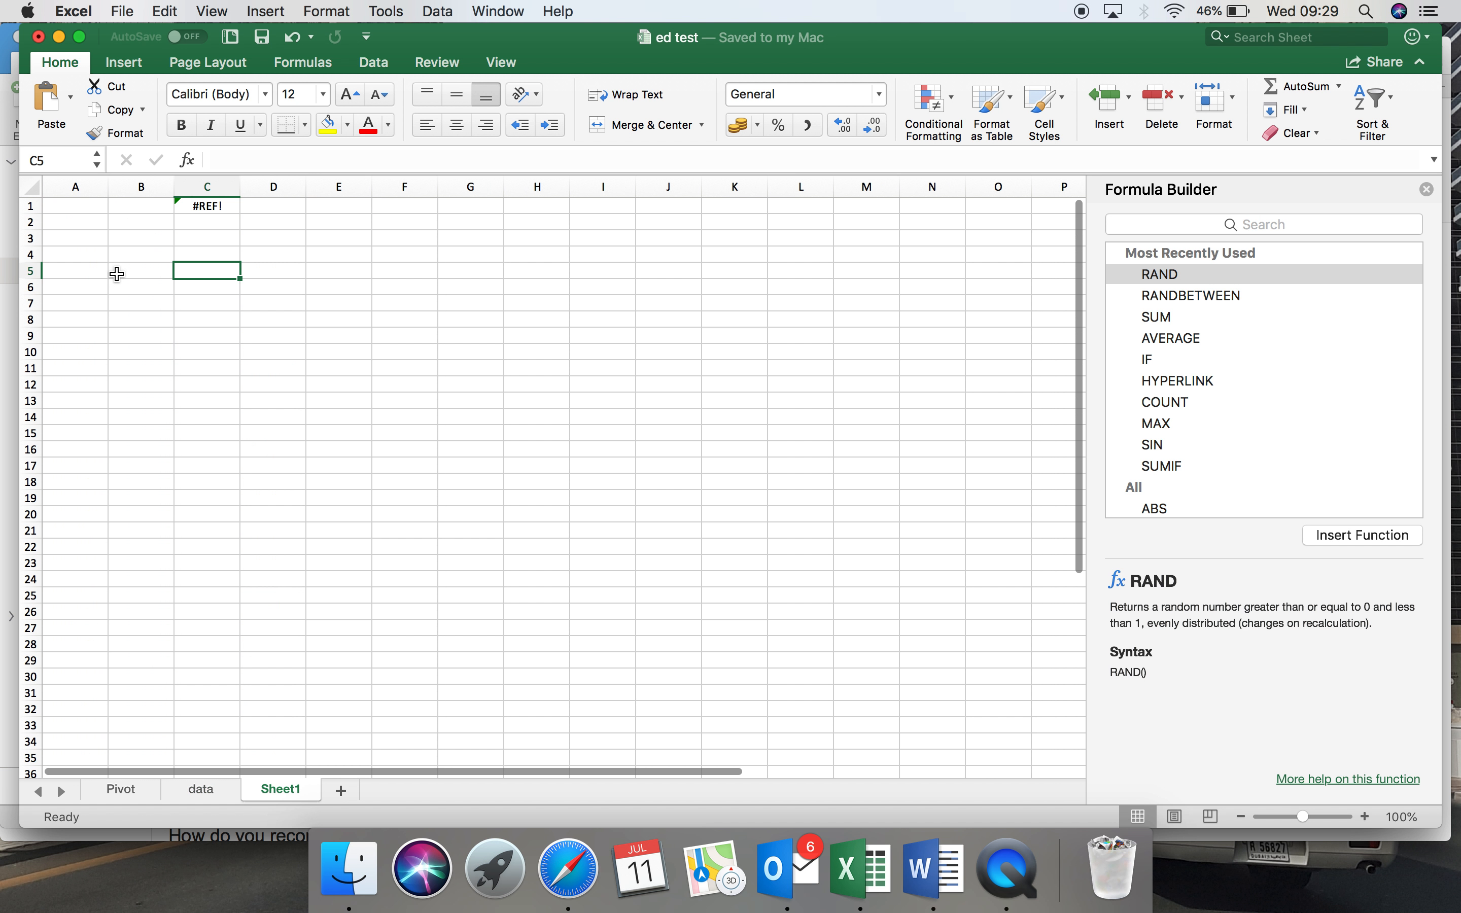
click(208, 204)
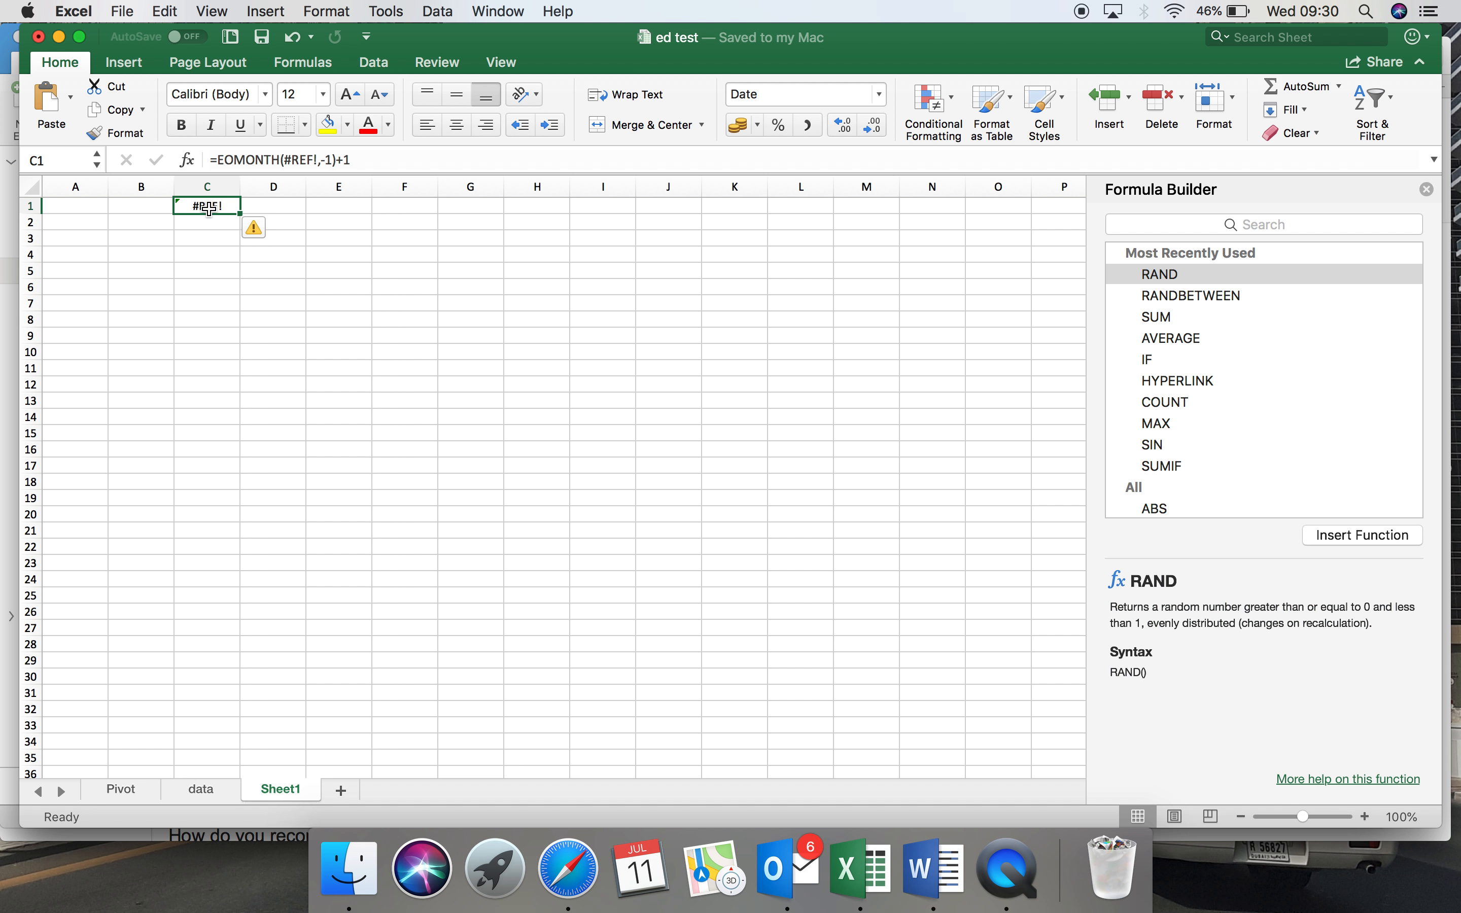
right_click(201, 203)
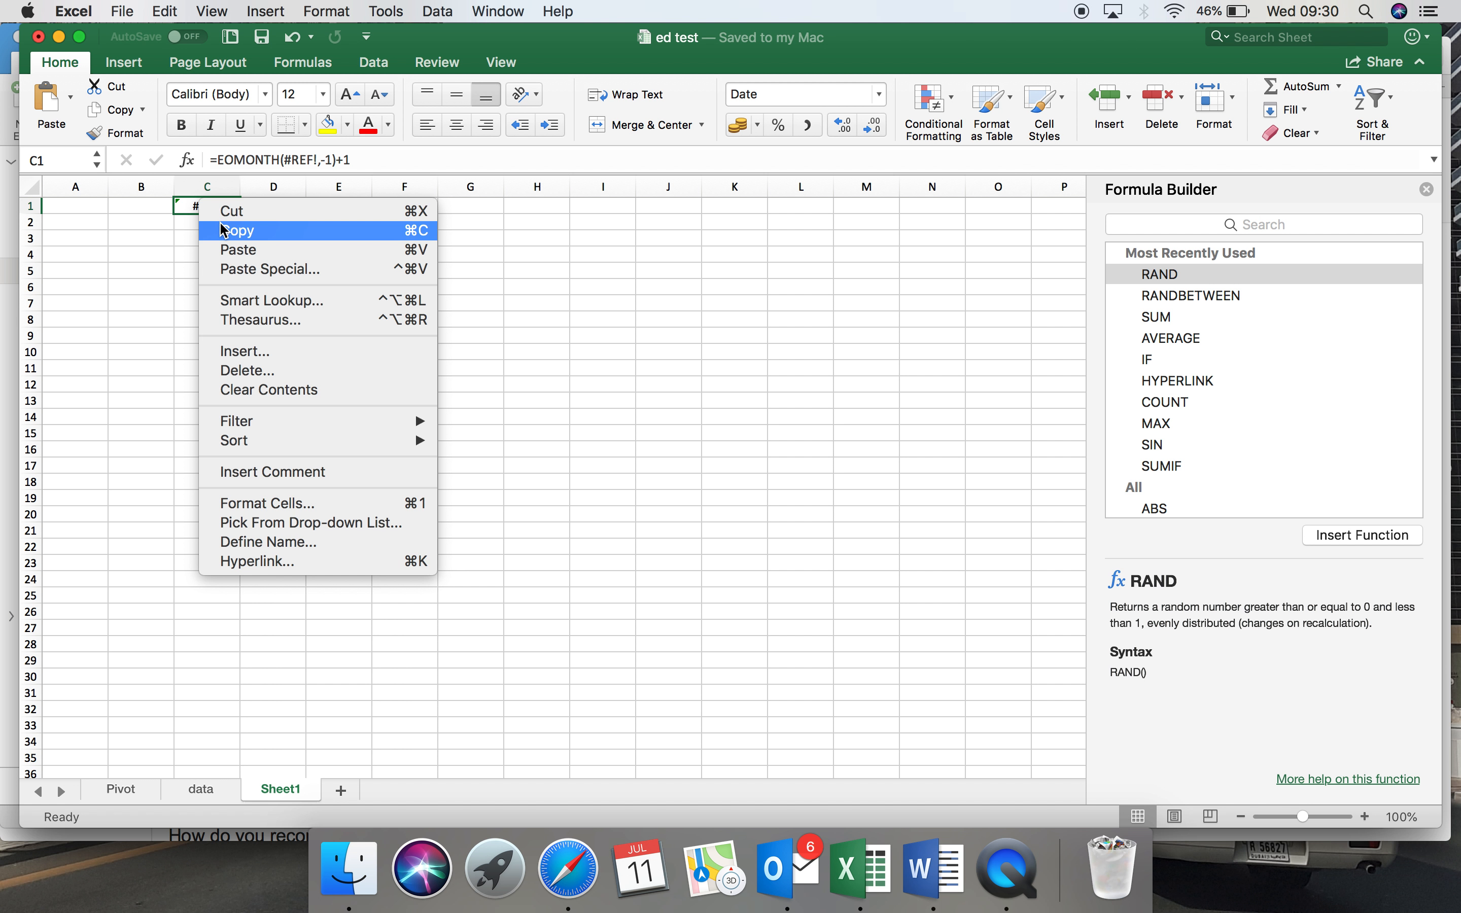
click(220, 226)
click(199, 789)
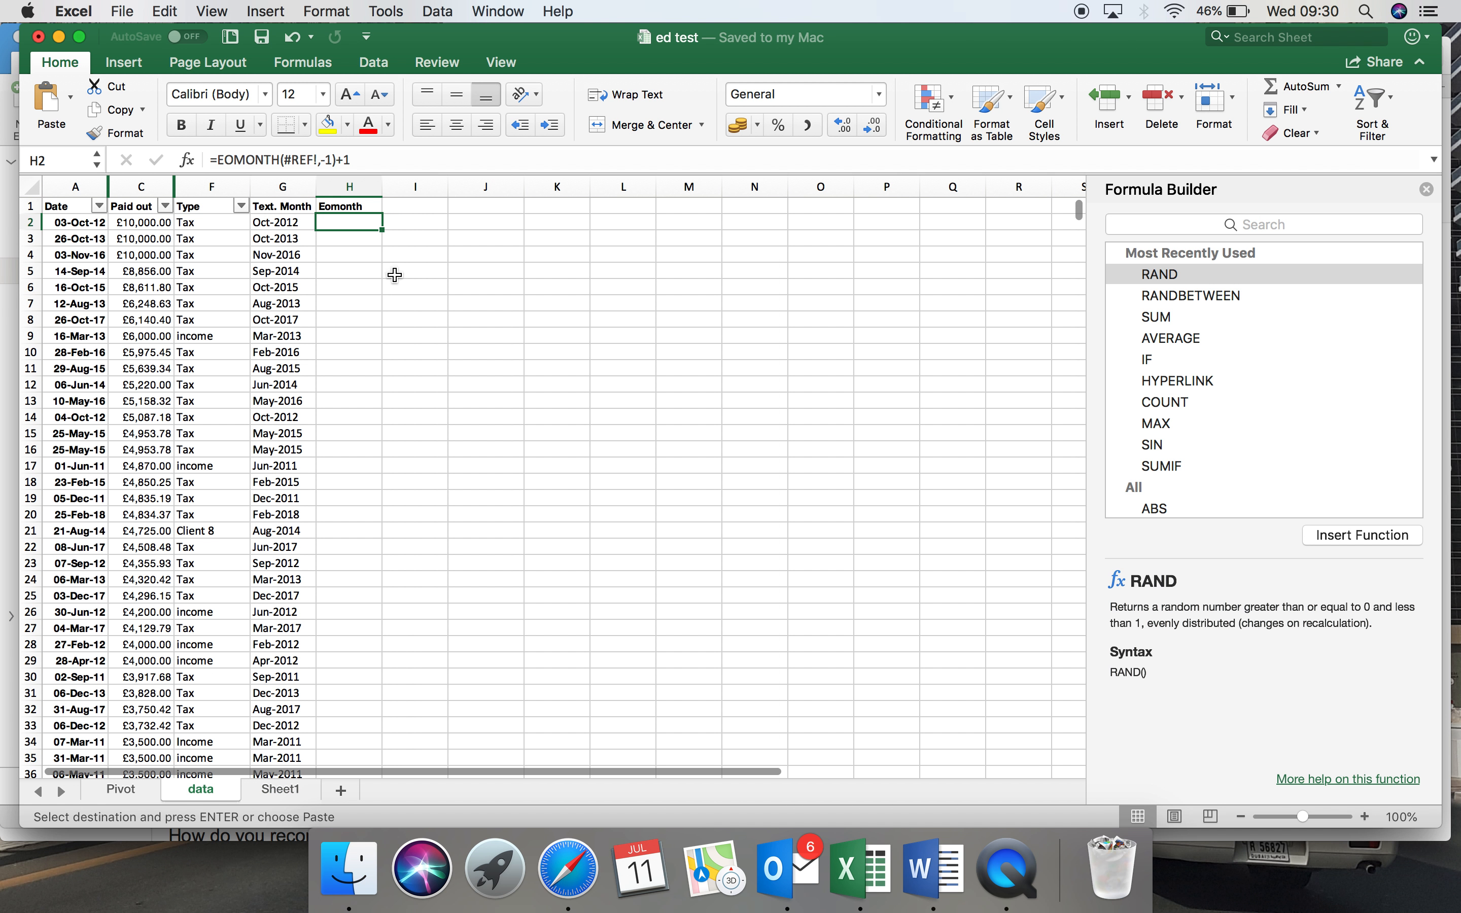
right_click(353, 227)
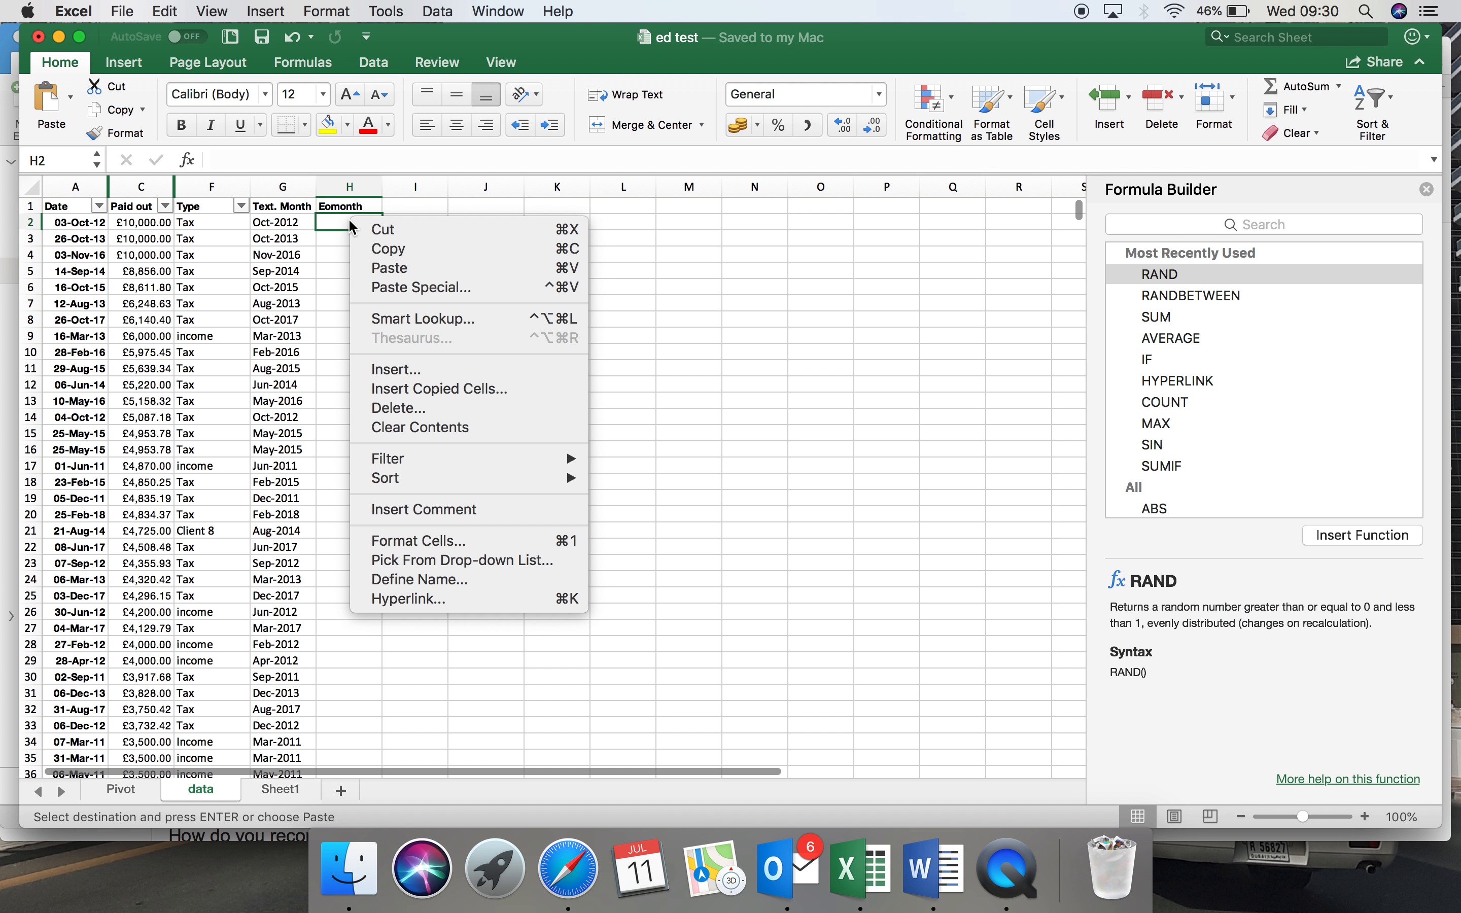
click(374, 268)
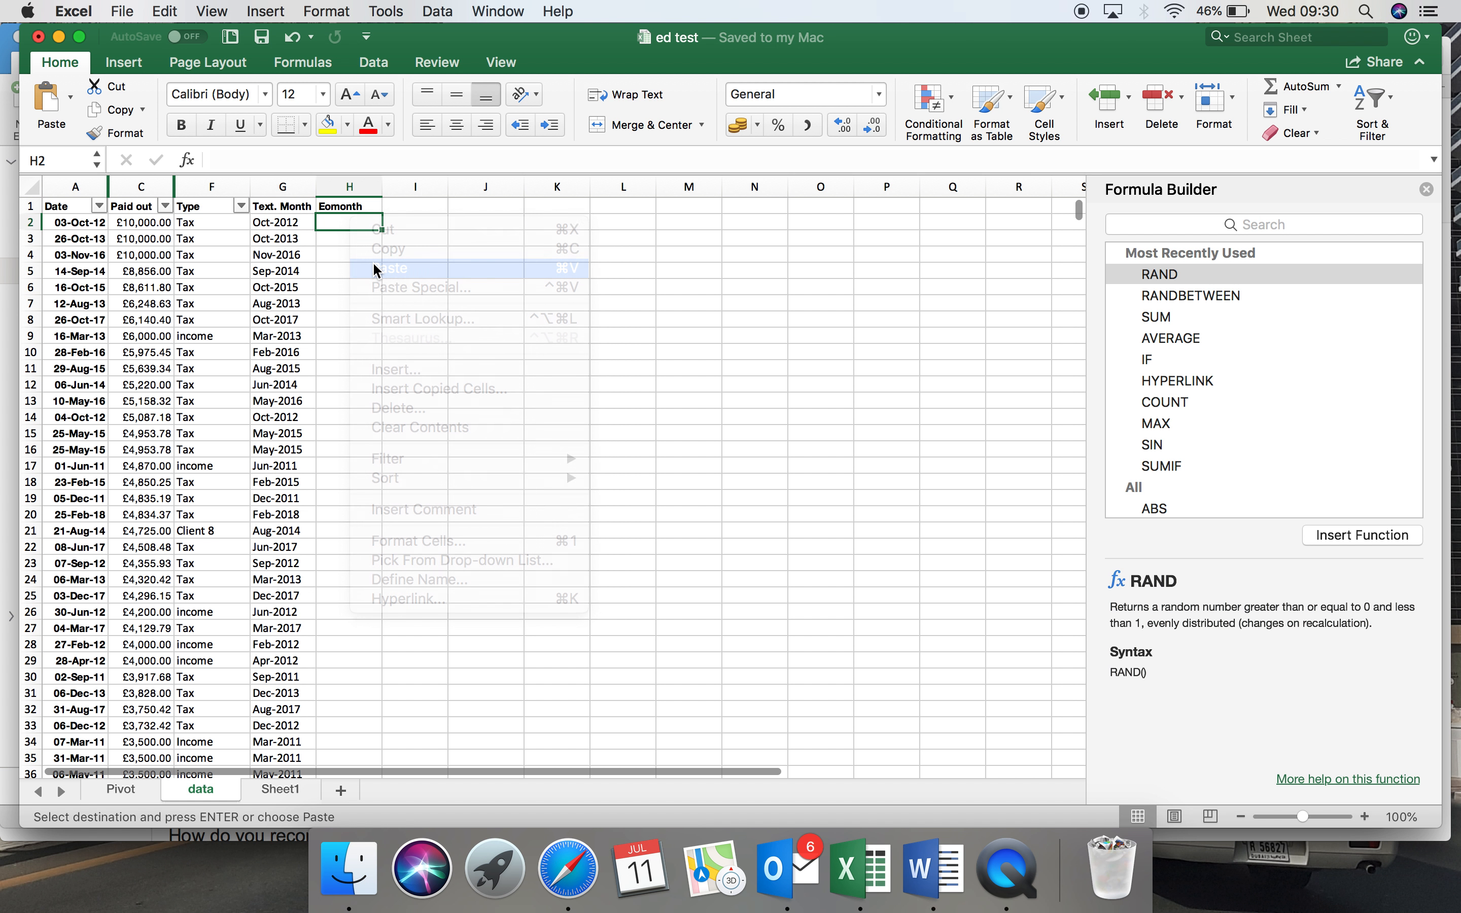
Correct the H2 formula to =EOMONTH(A2,-1)+1 and fill it down the Eomonth column.
click(304, 159)
click(316, 222)
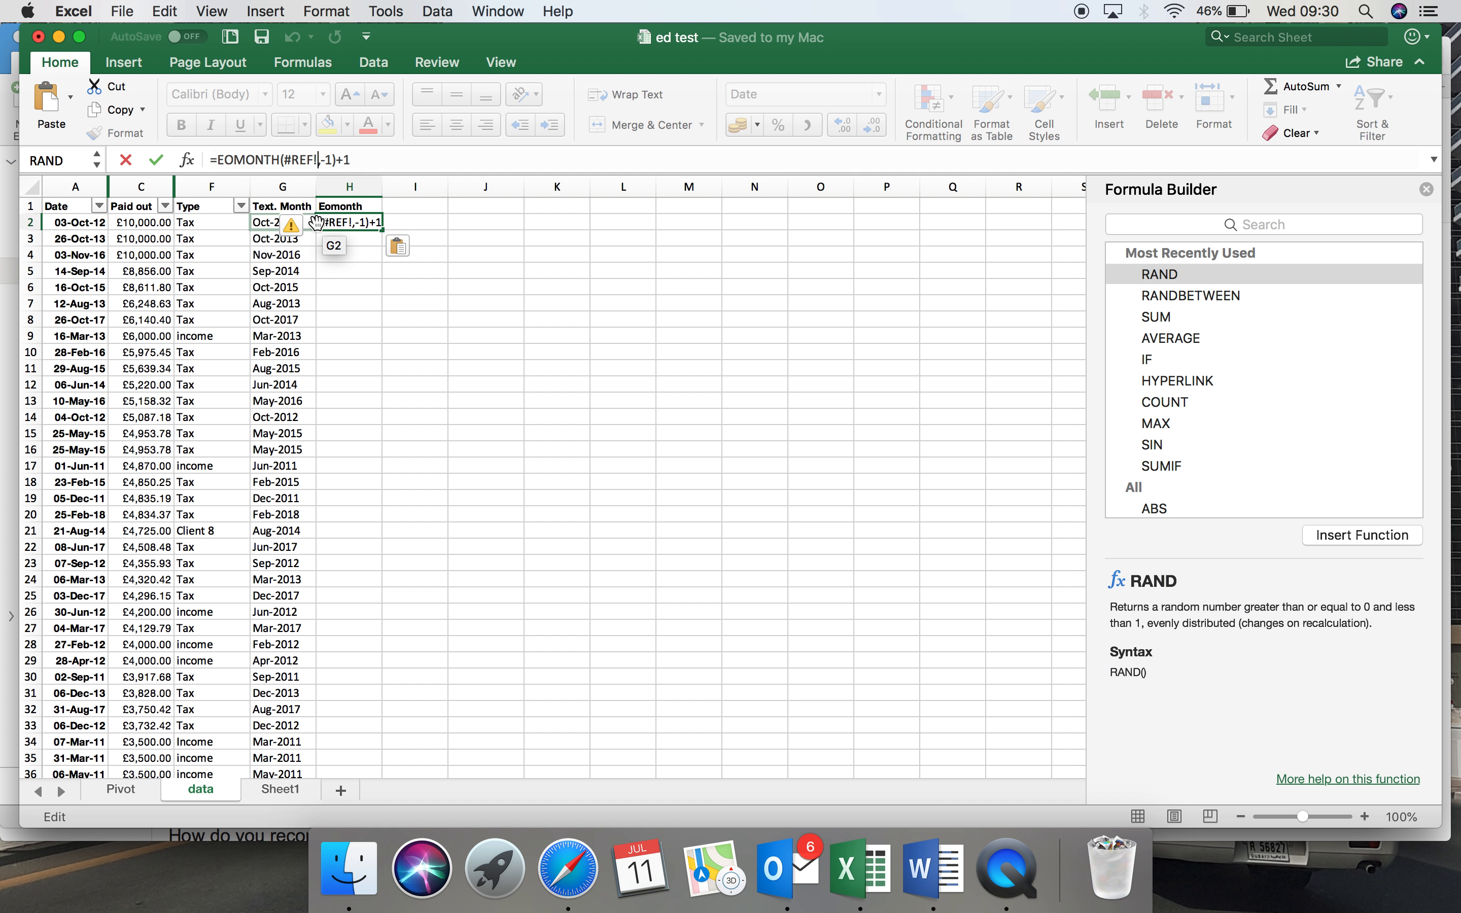
key(BackSpace)
key(BackSpace)
key(BackSpace)
key(BackSpace)
key(BackSpace)
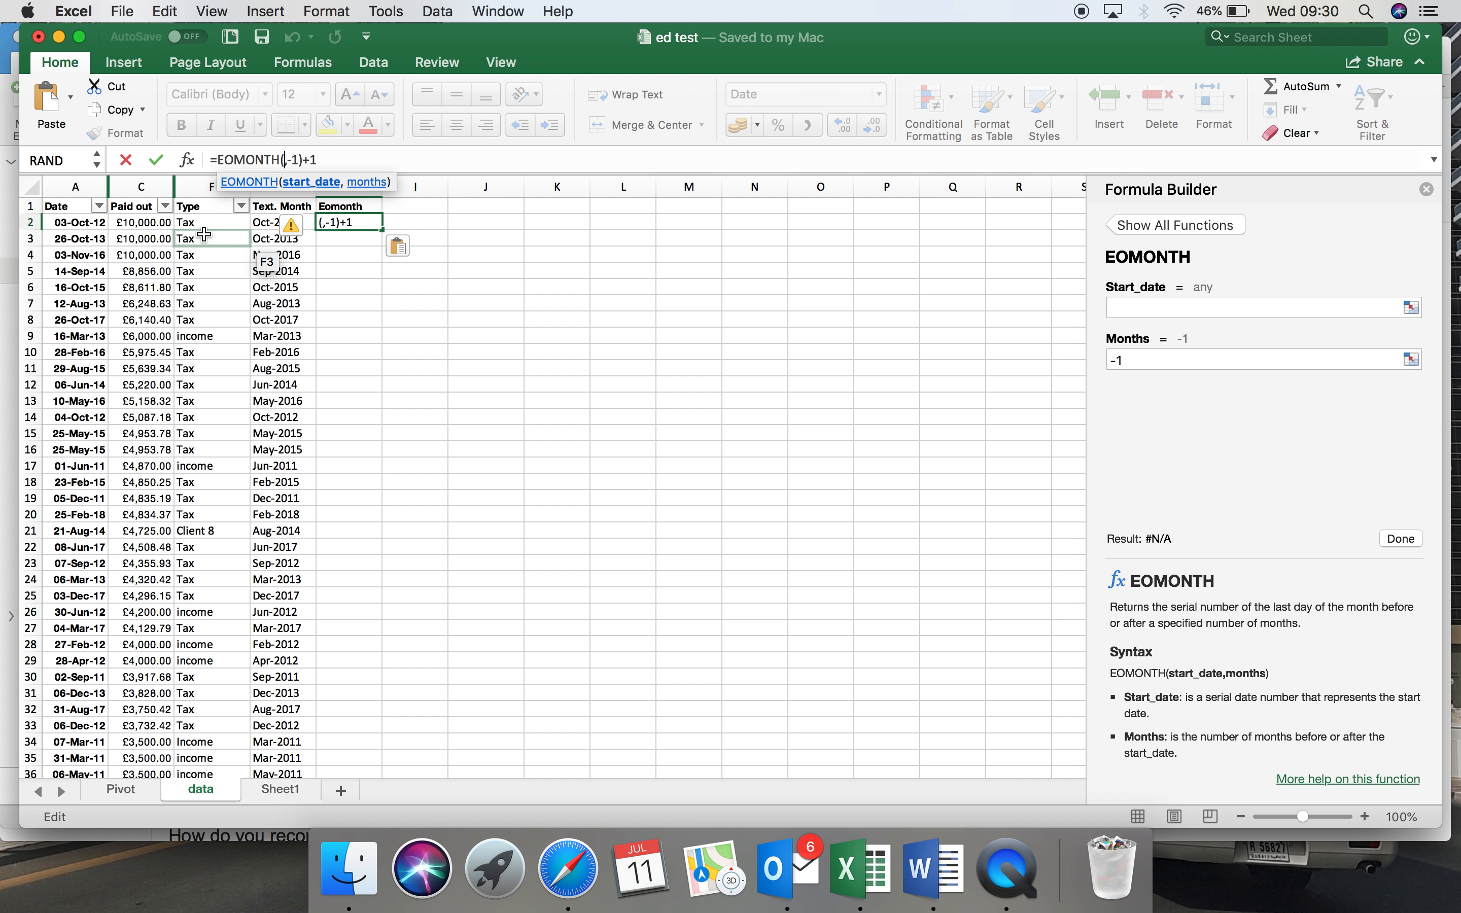
click(92, 218)
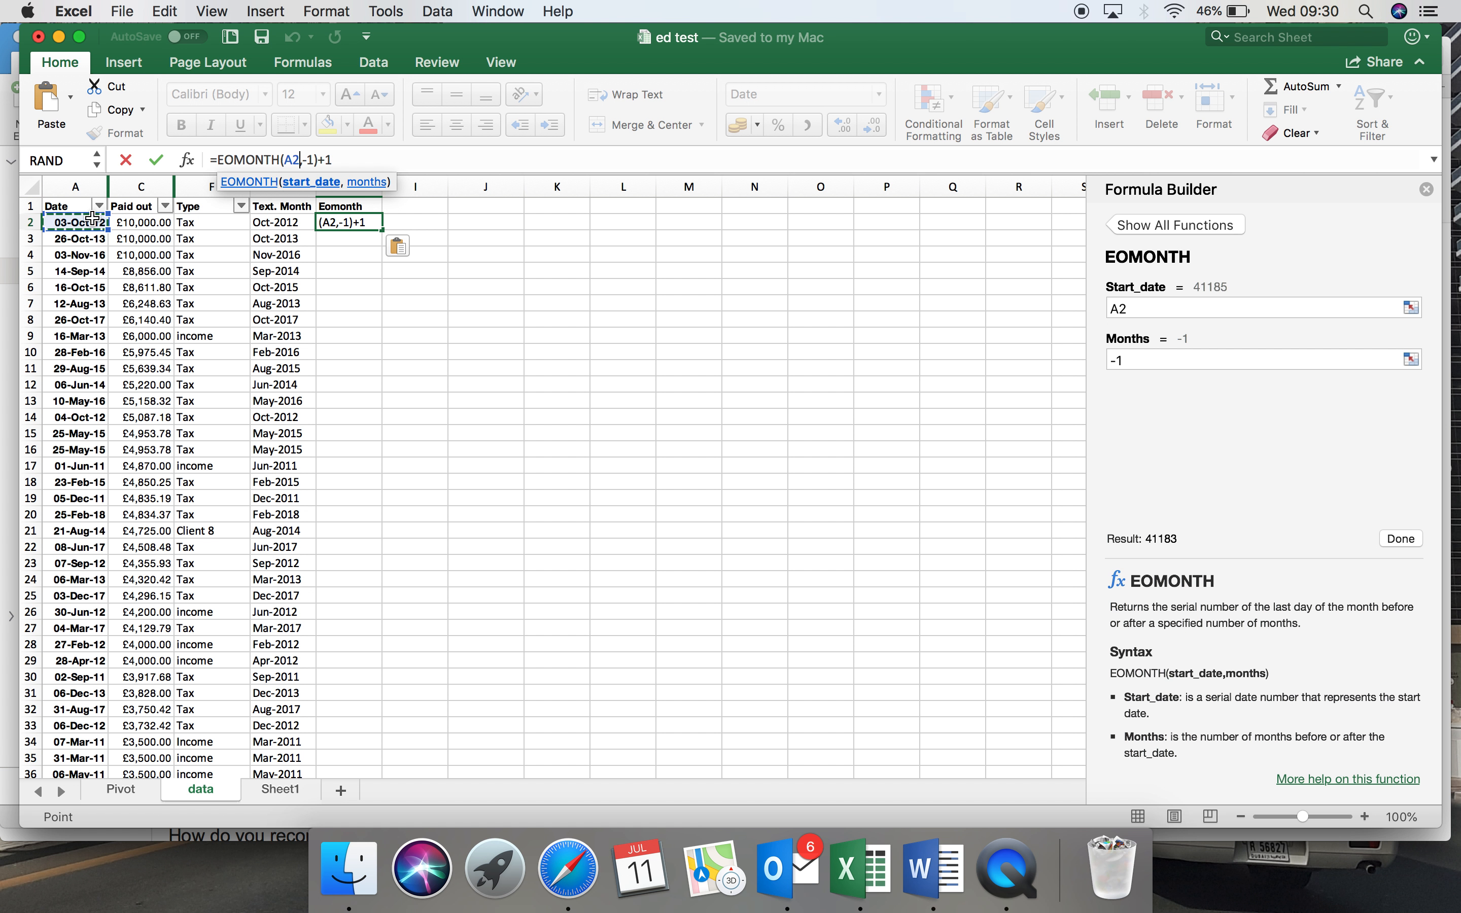
click(158, 160)
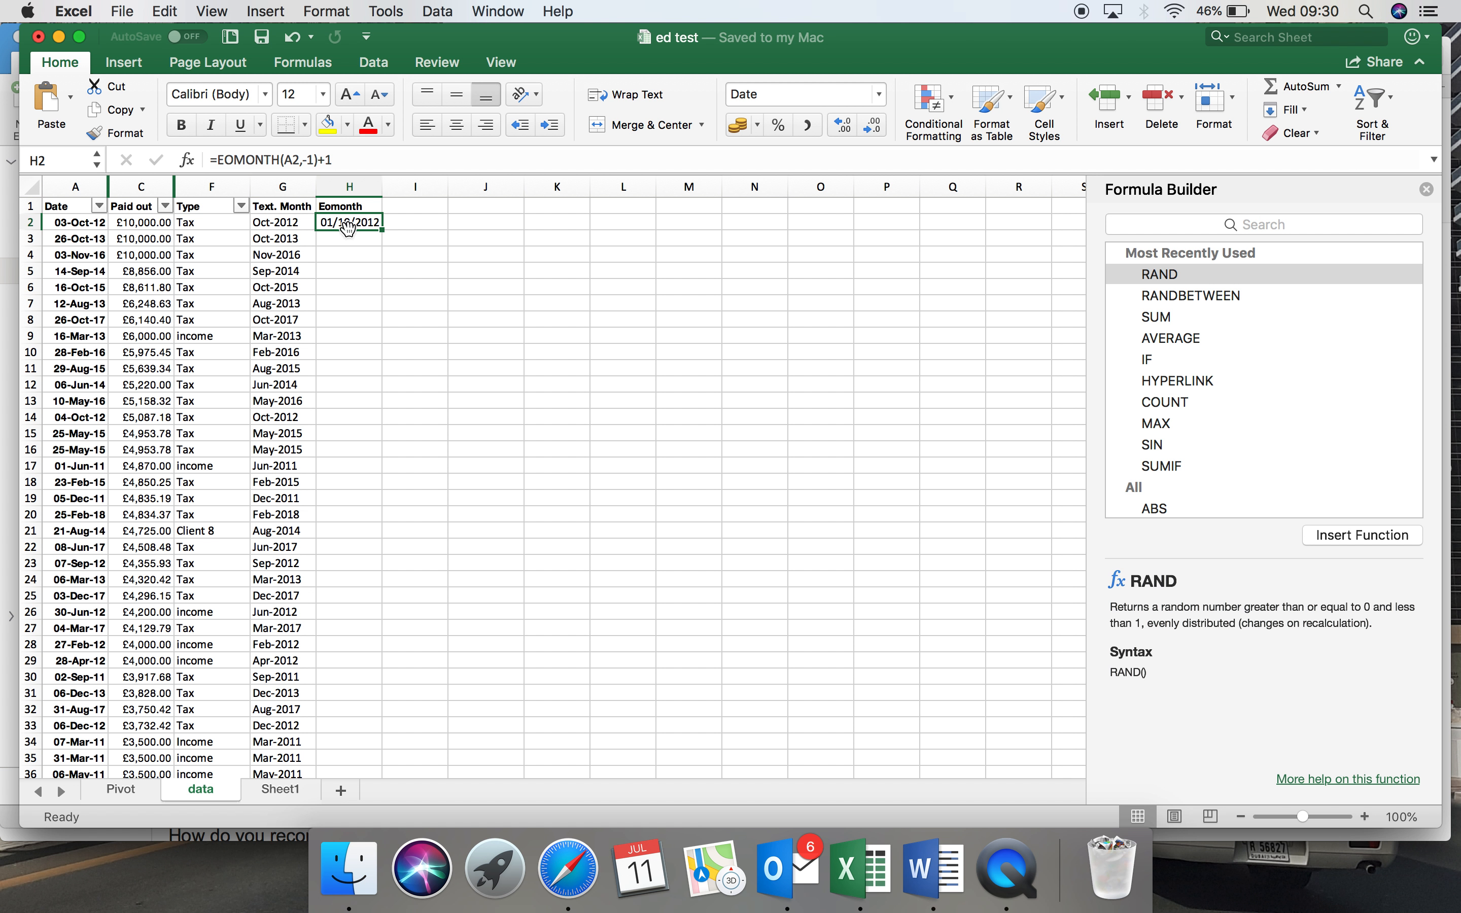
double_click(383, 230)
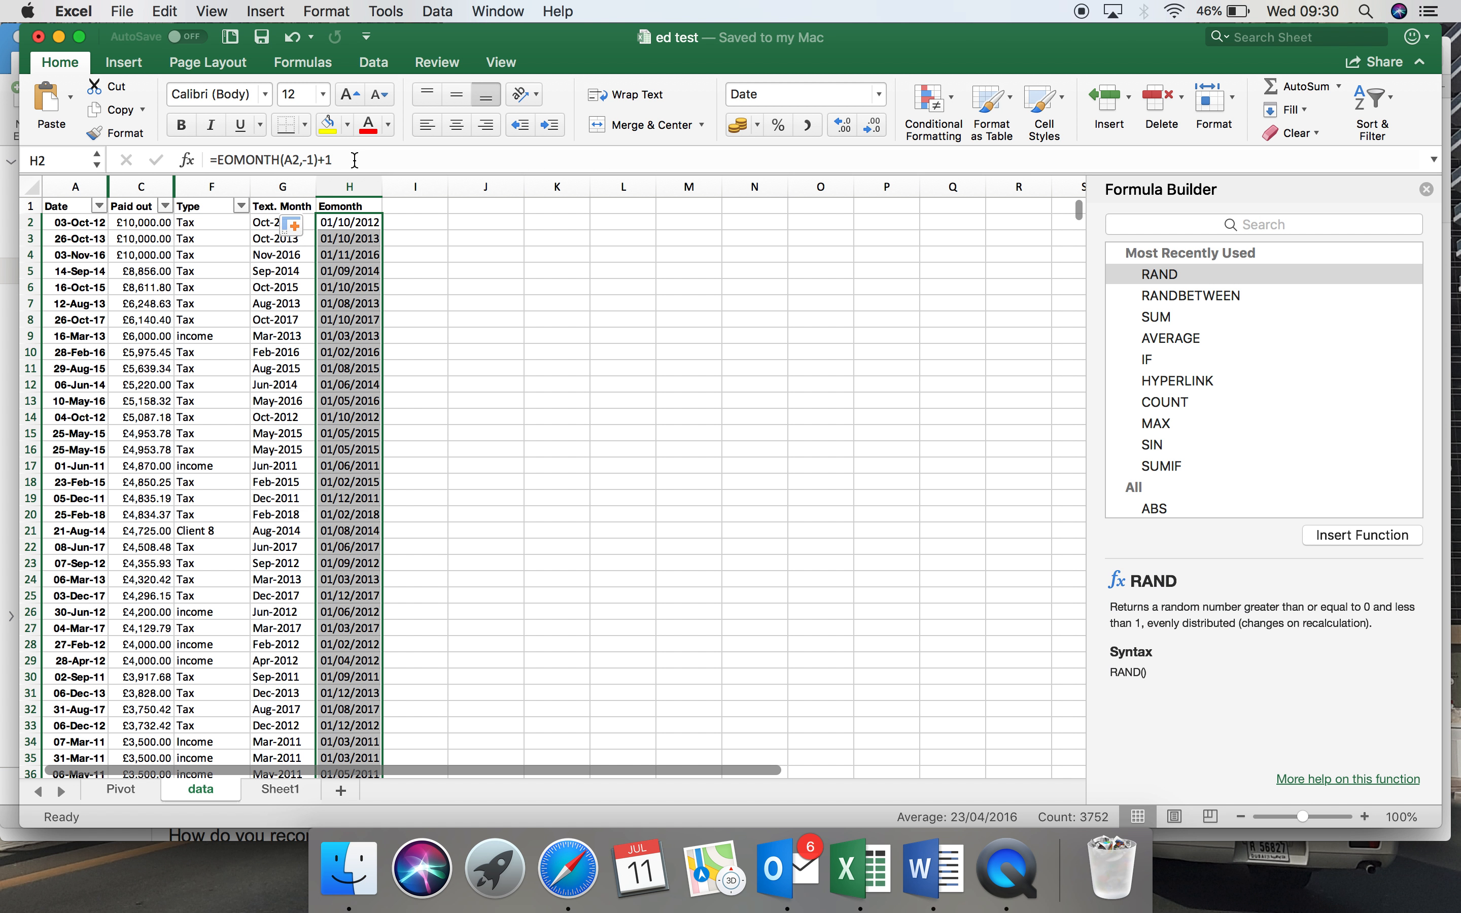
Format the whole Eomonth column on the data sheet with the custom number format mmm-yy.
click(345, 202)
right_click(344, 193)
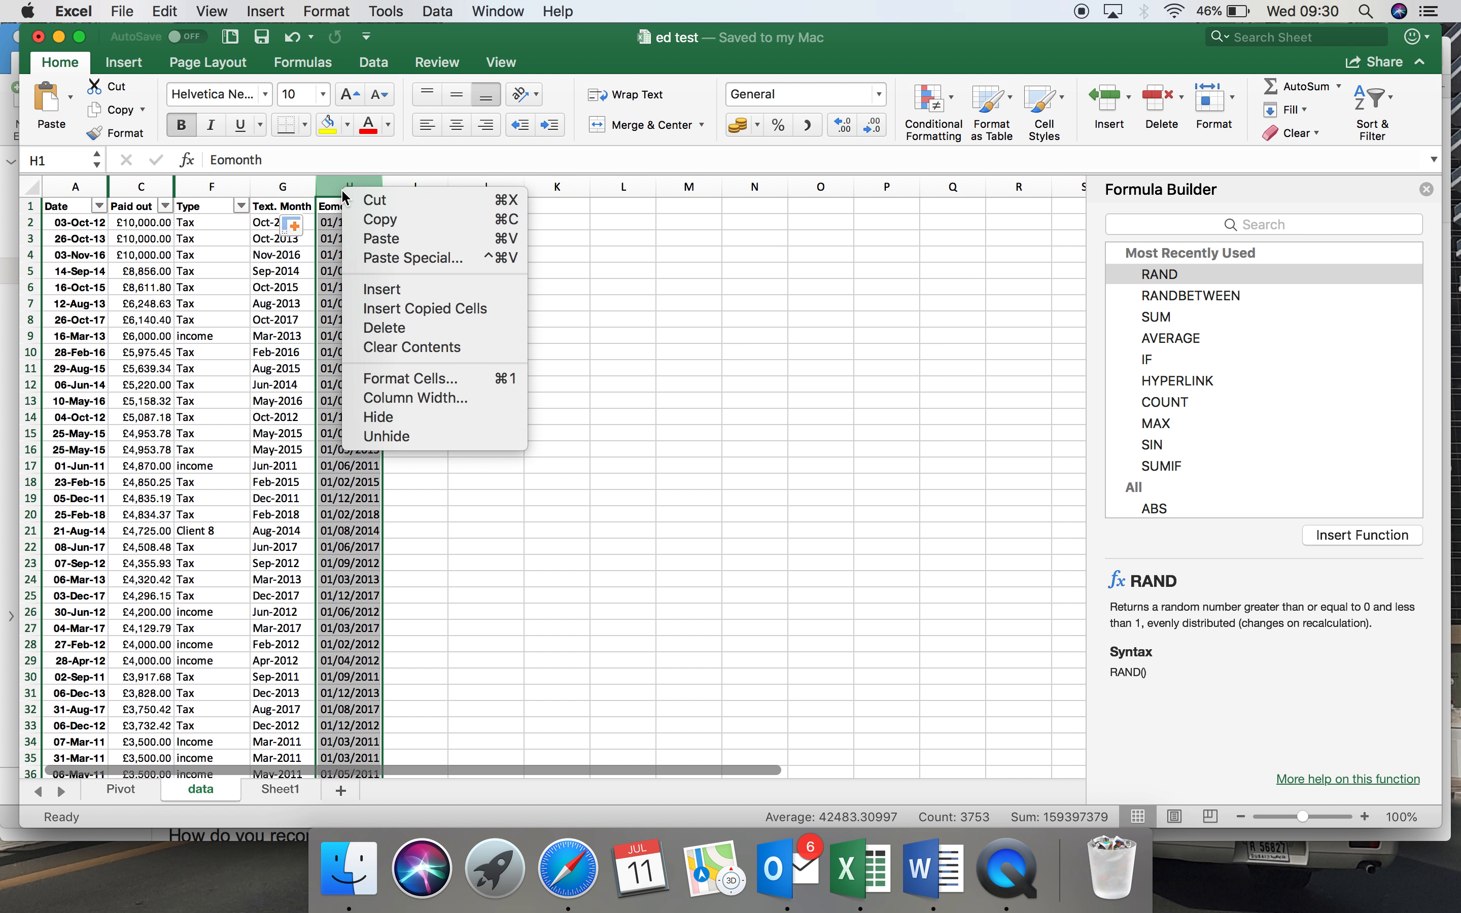
click(401, 381)
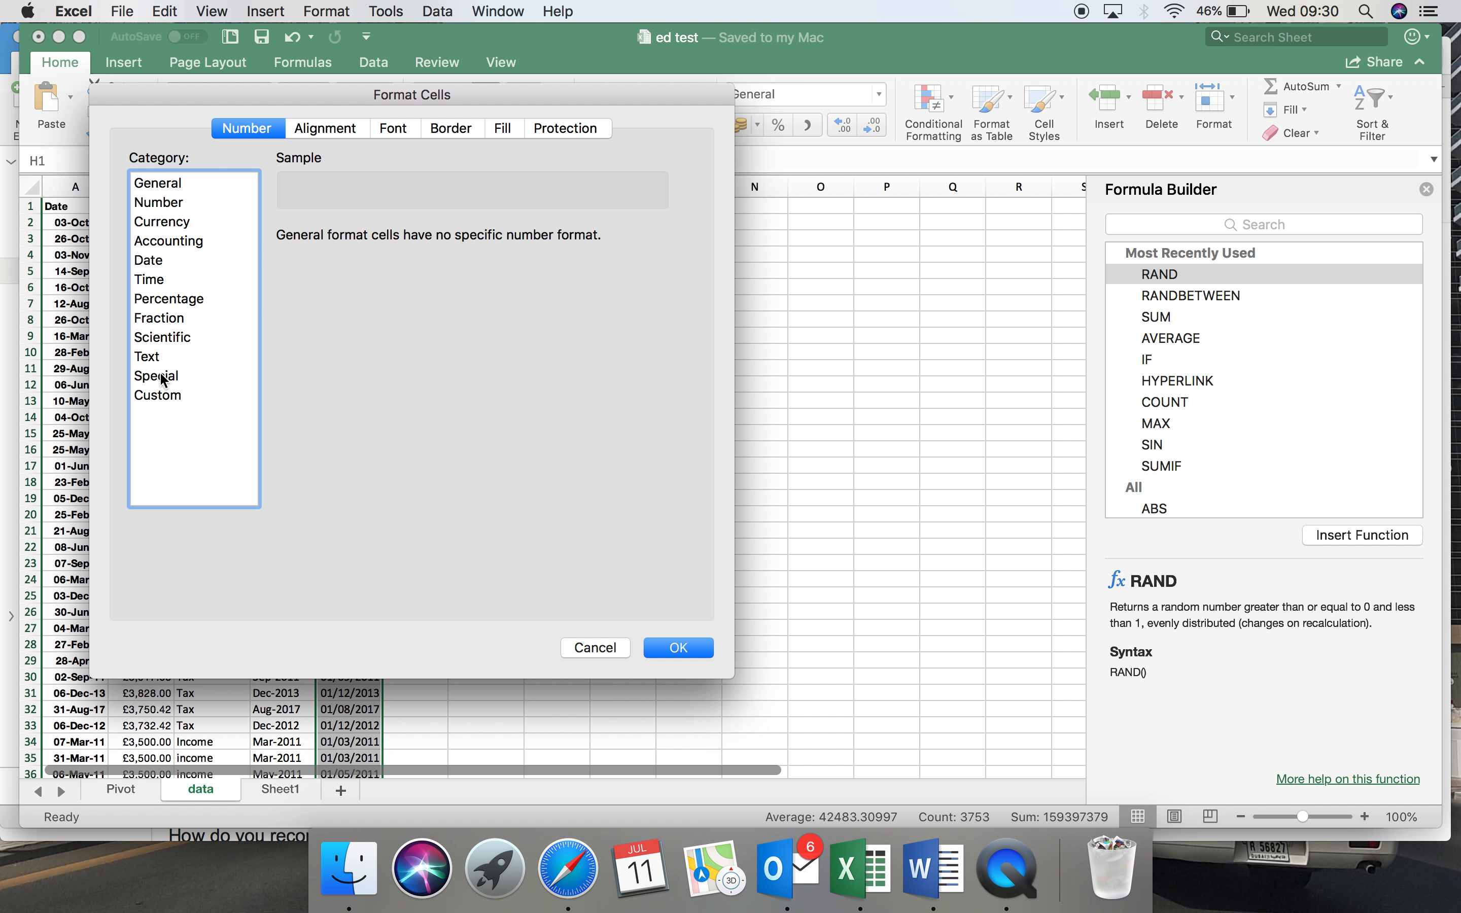
click(164, 393)
scroll(340, 379, down, 5)
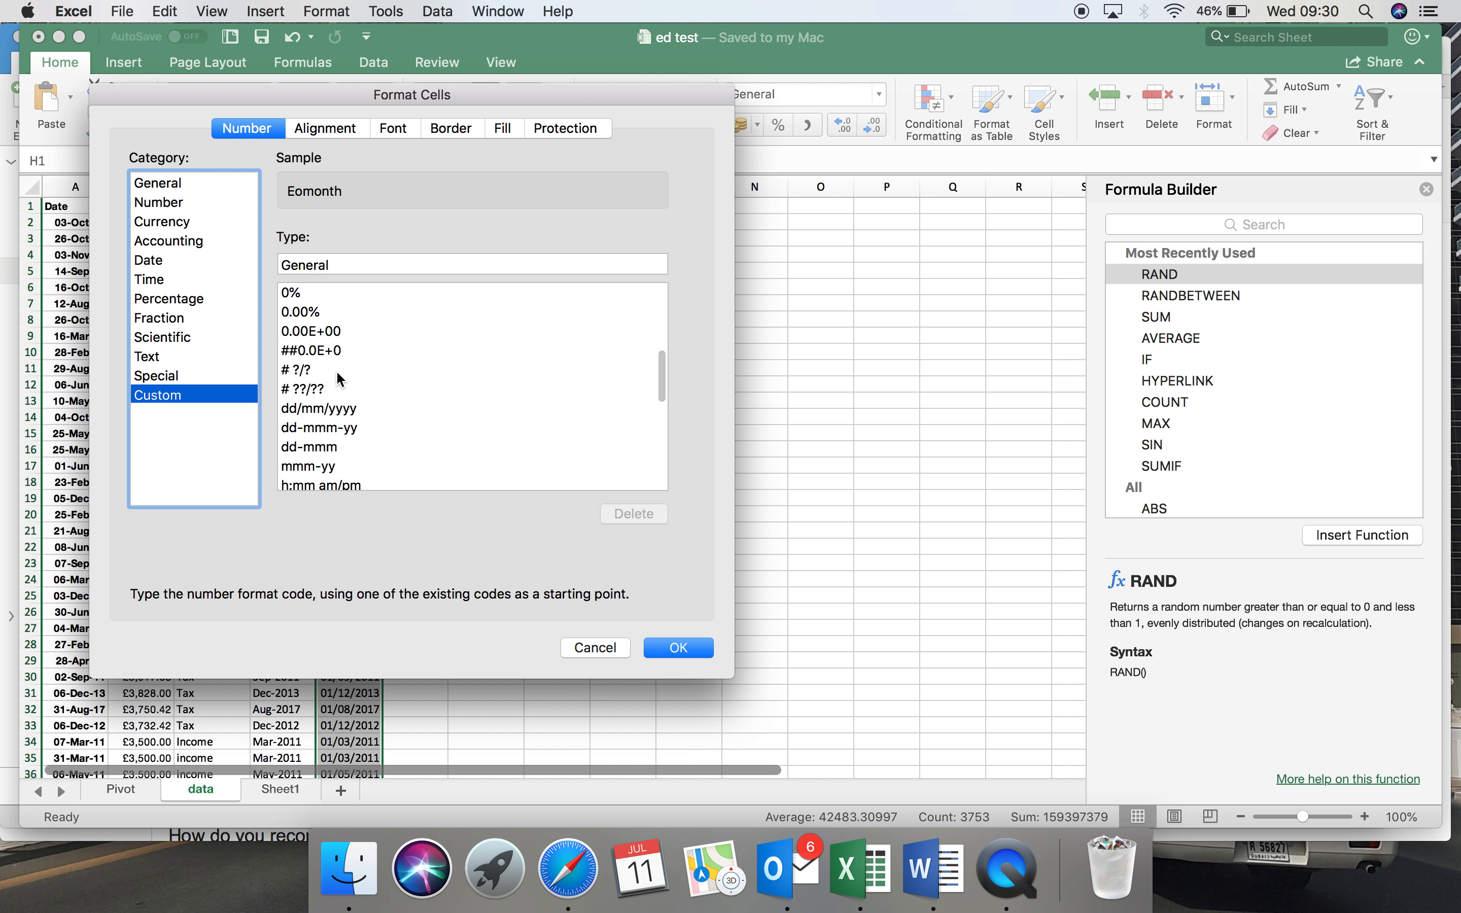
click(317, 419)
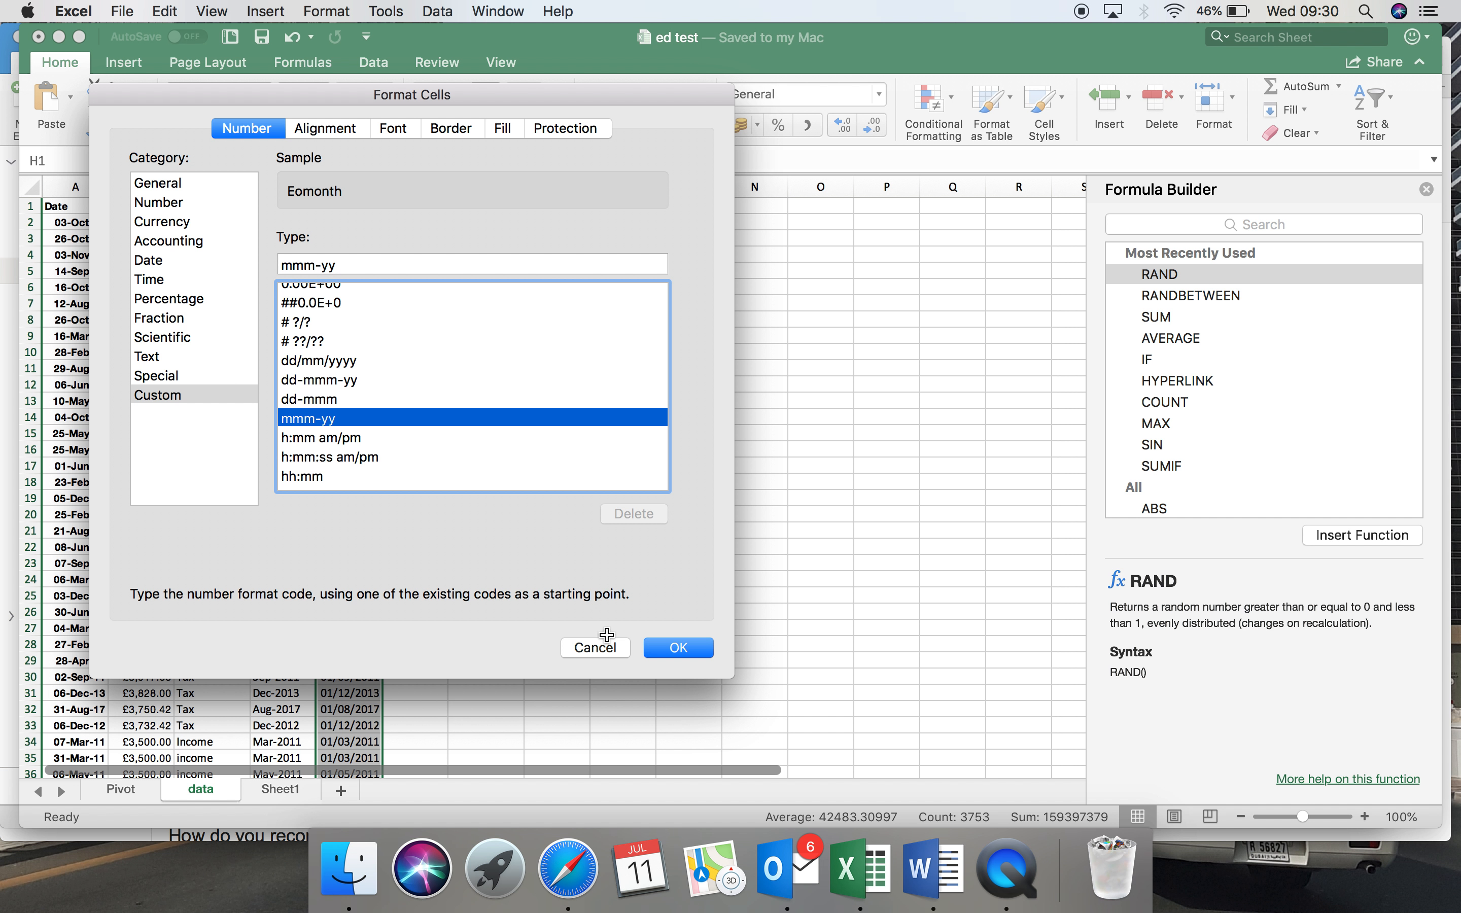
click(677, 647)
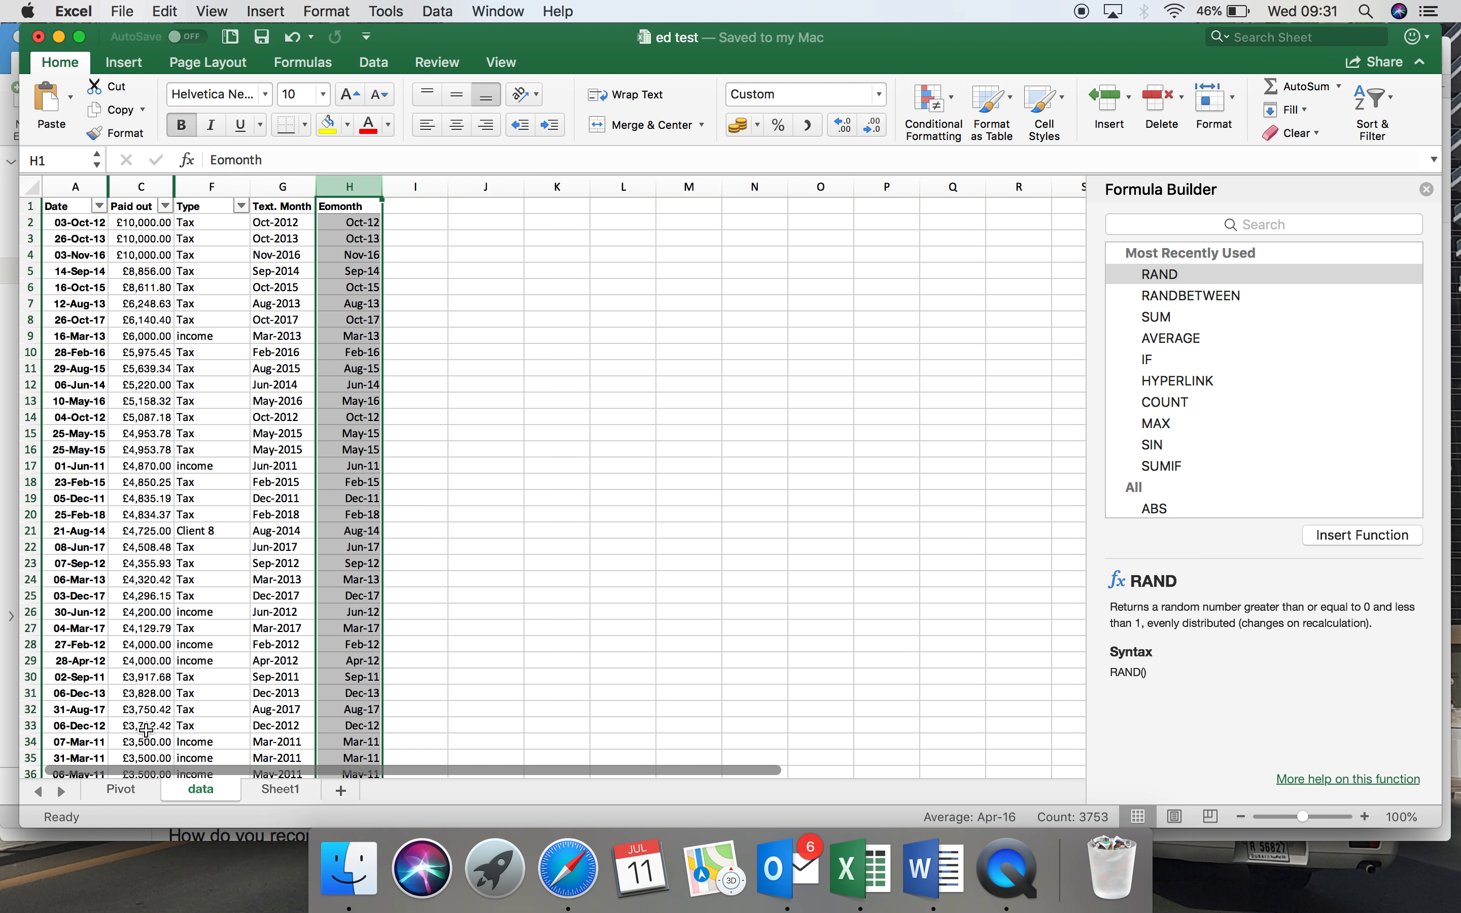
Refresh the pivot table on the Pivot sheet.
click(137, 788)
click(163, 335)
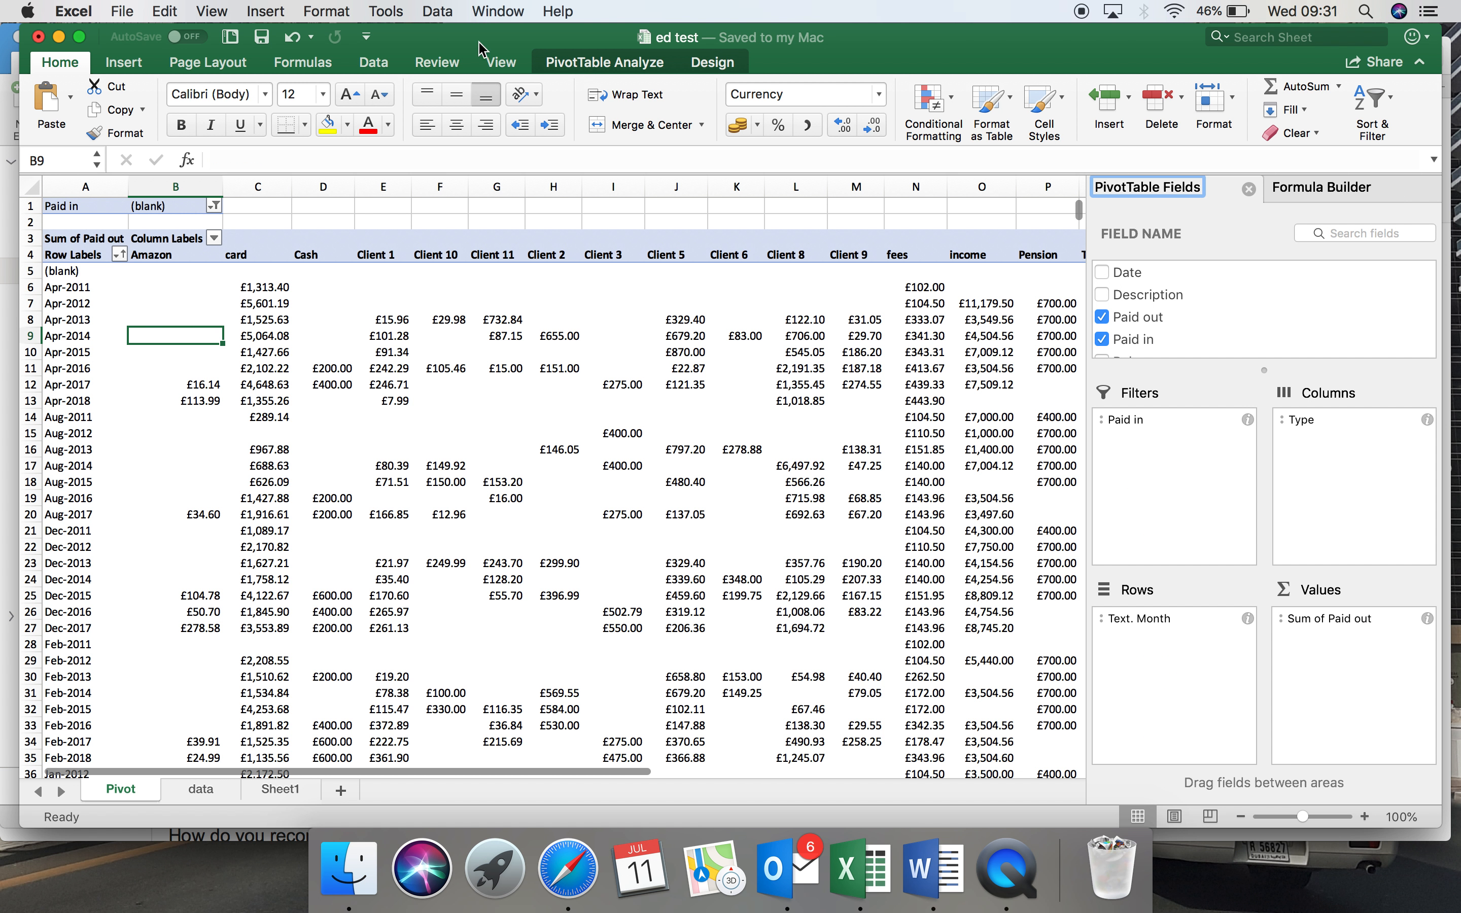
click(616, 63)
click(738, 101)
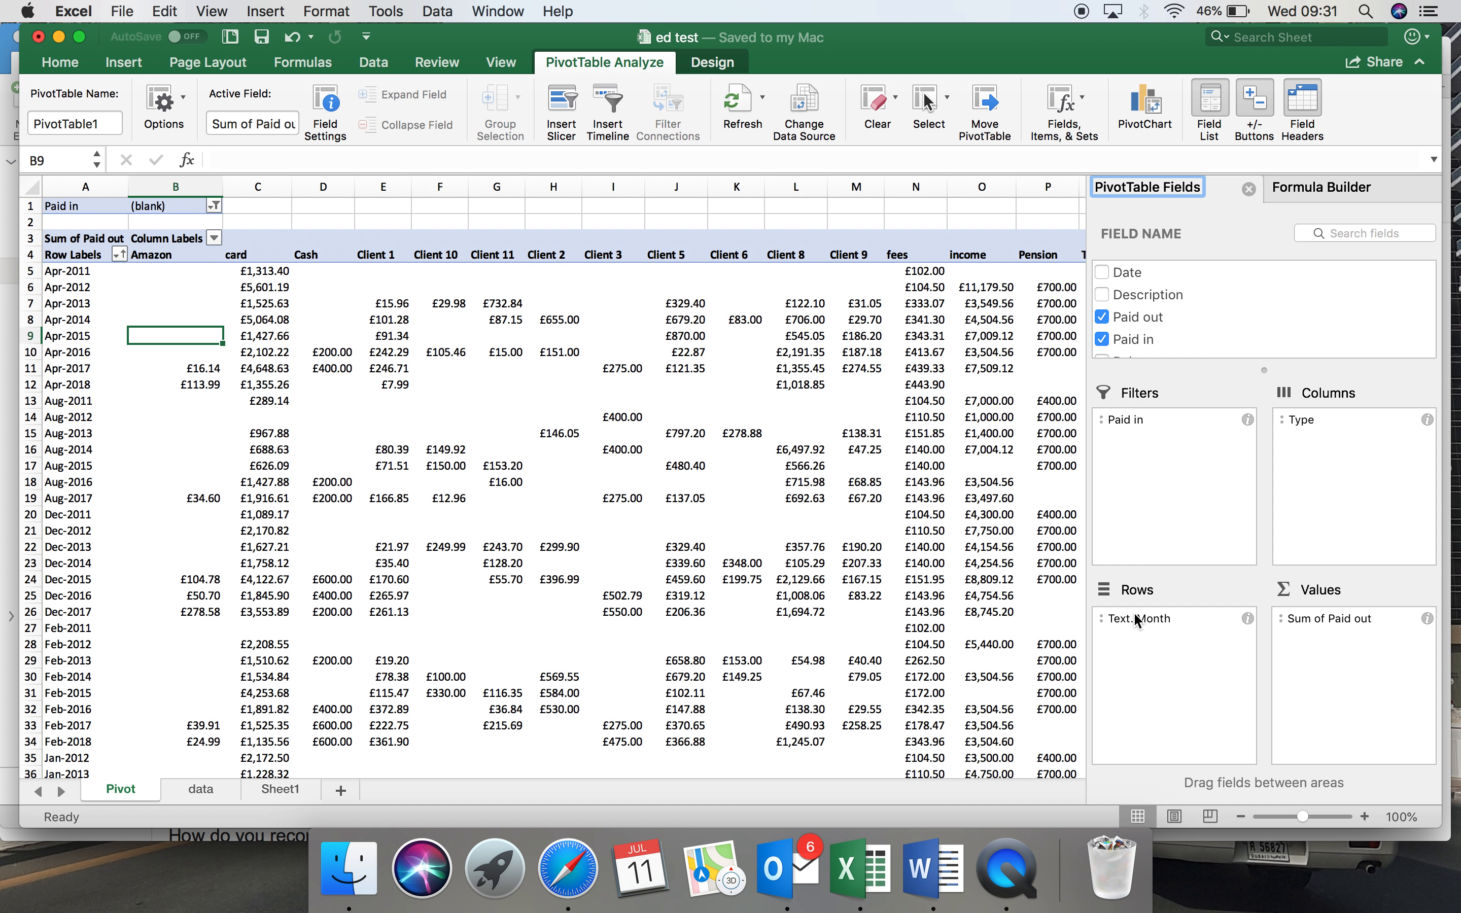
Replace Text. Month with the Eomonth field in the pivot table's rows and ungroup its dates.
drag(1133, 612, 1216, 310)
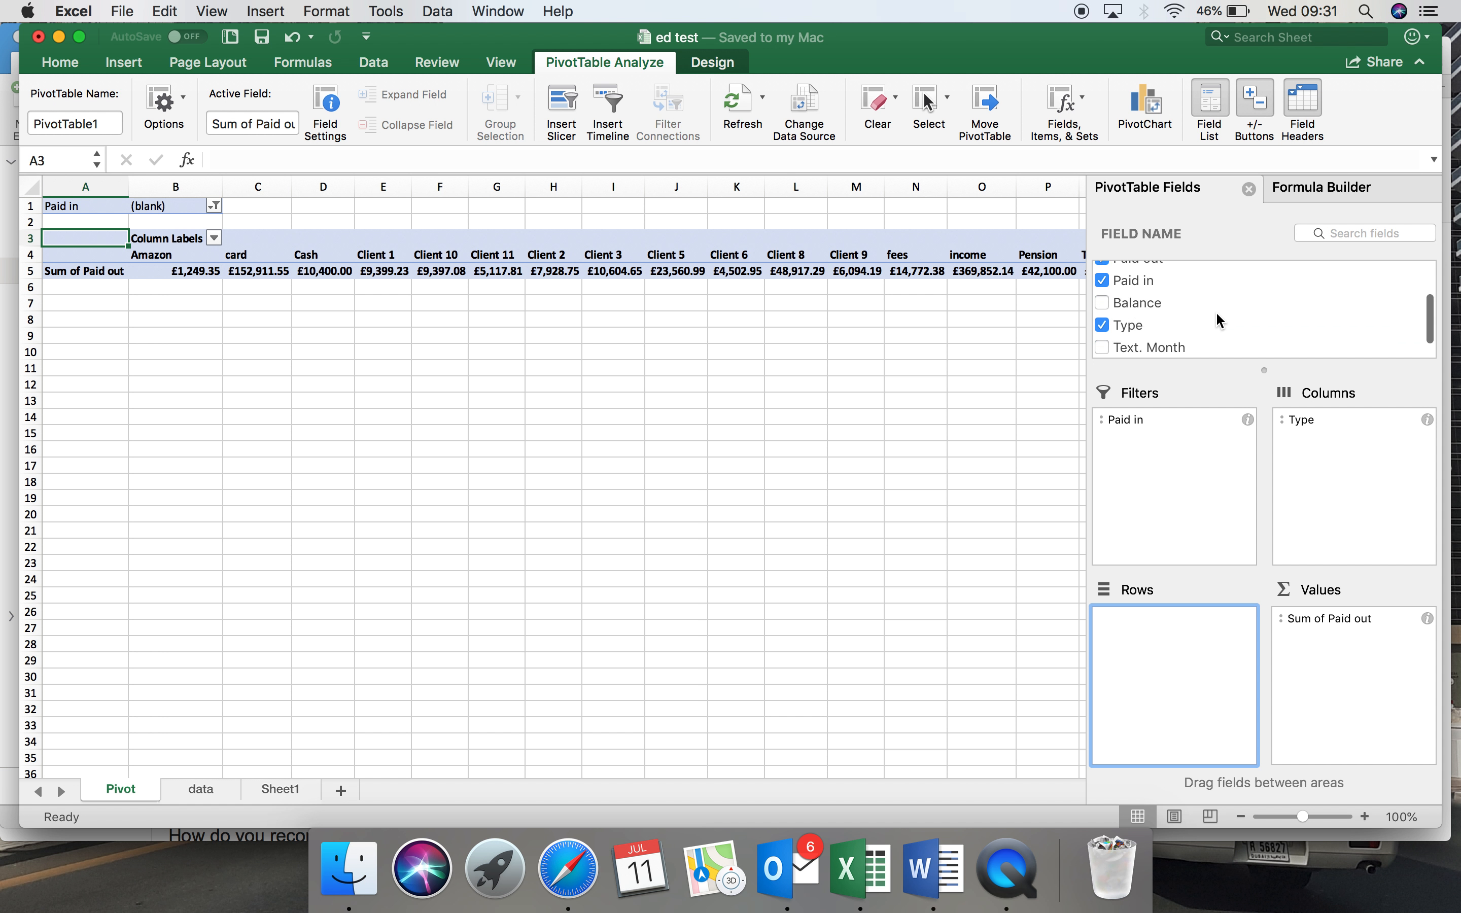
scroll(1215, 311, down, 1)
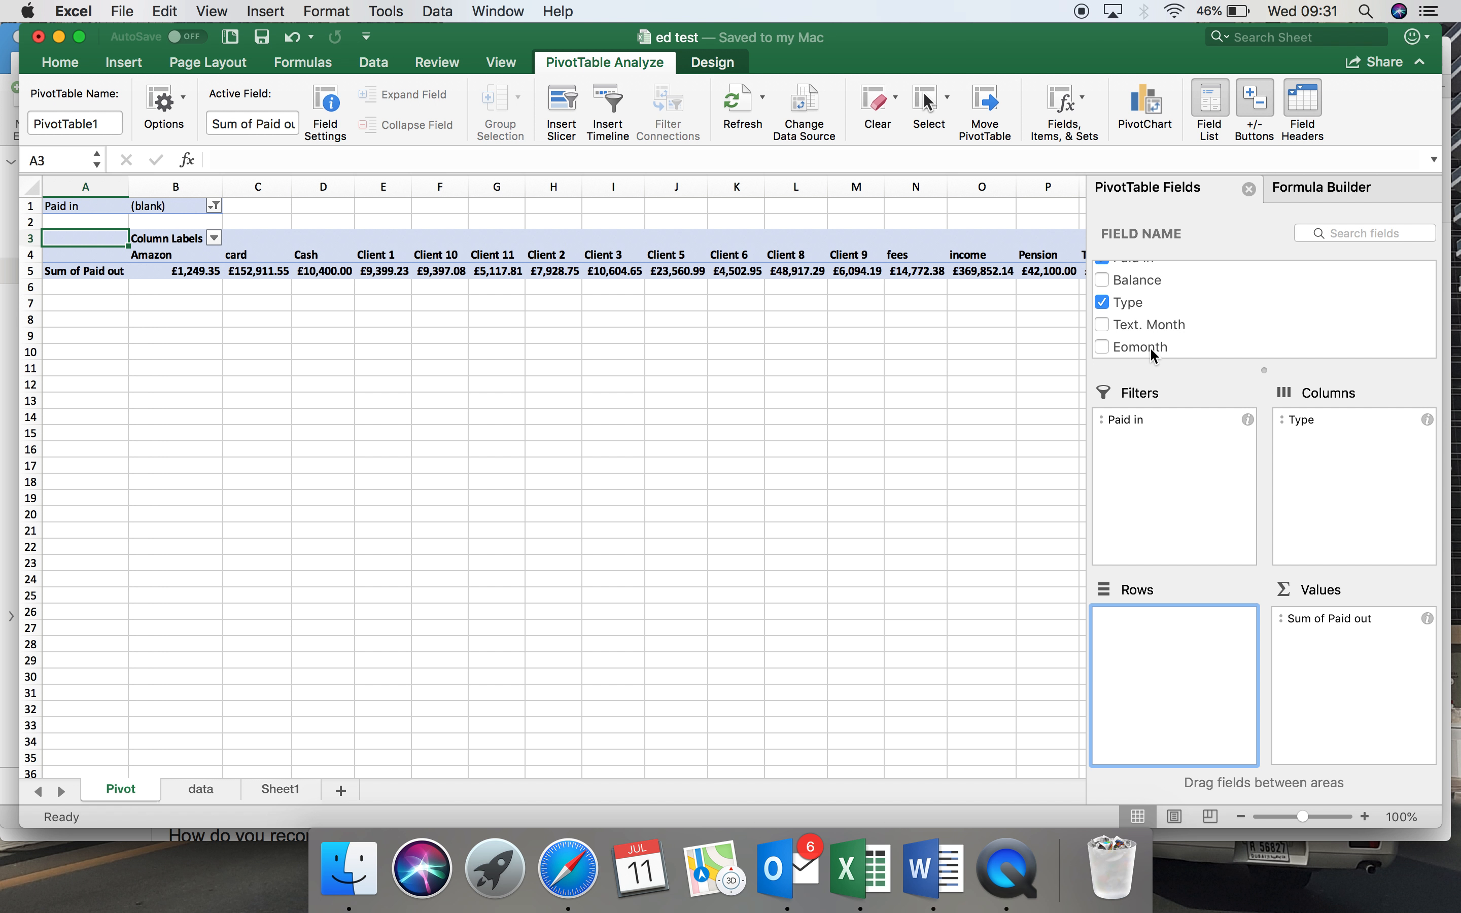
drag(1151, 348, 1168, 621)
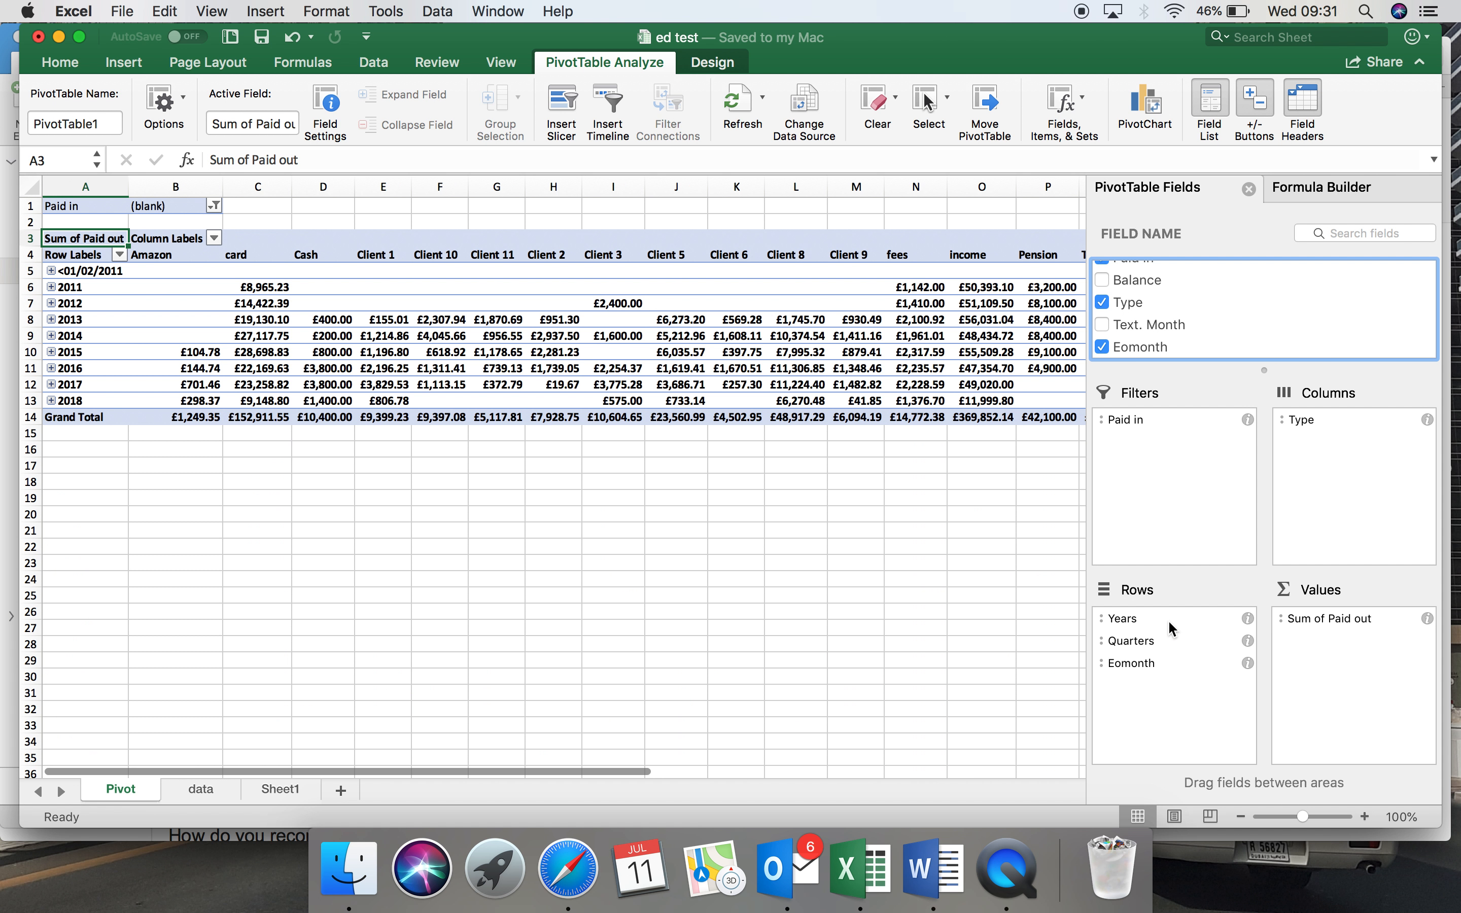
right_click(89, 286)
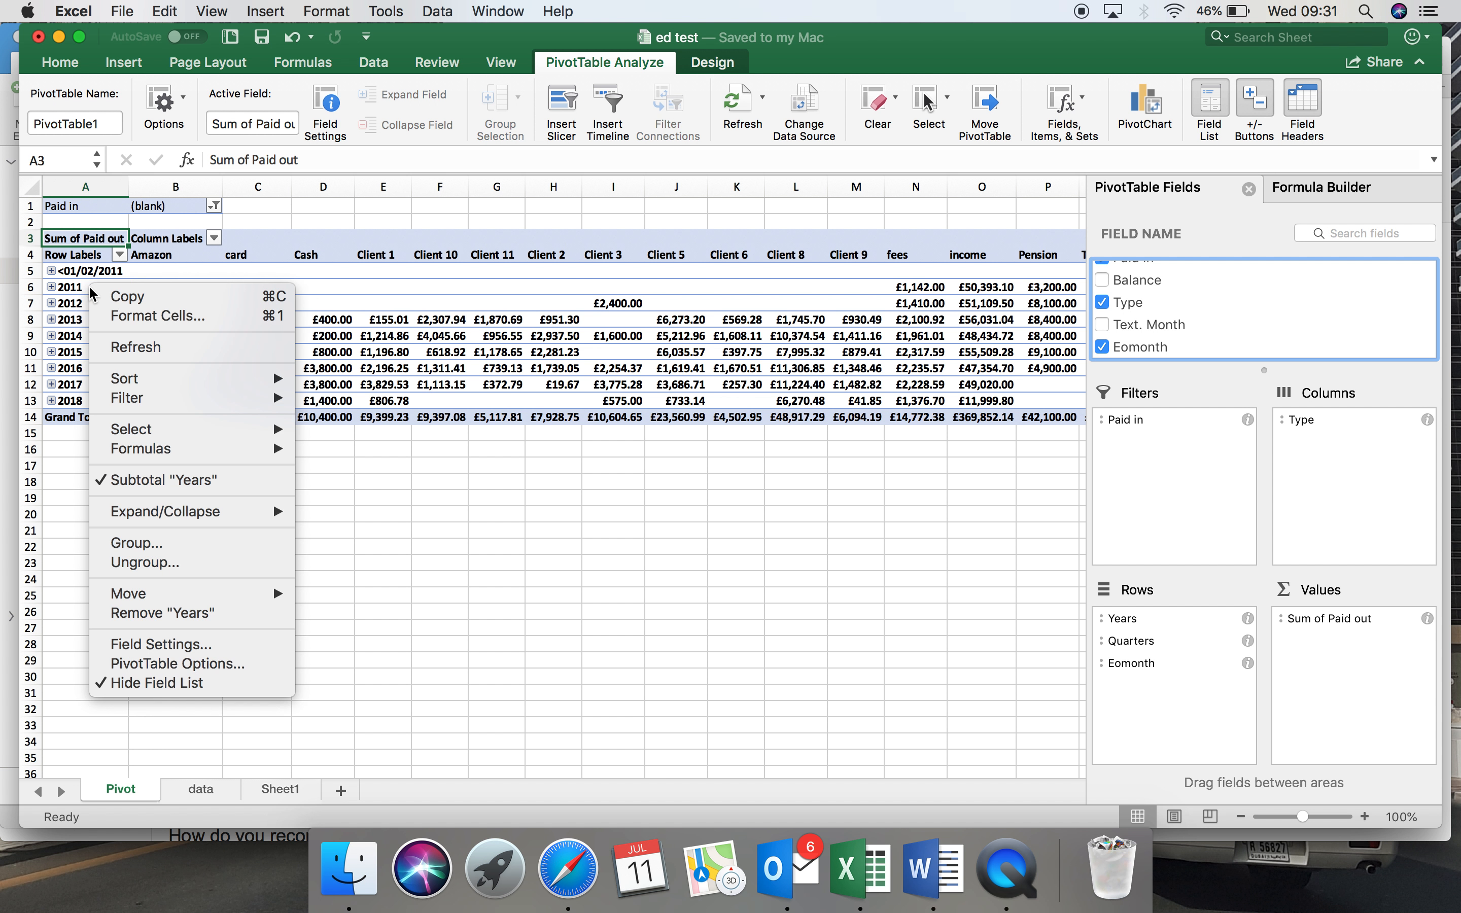
click(134, 563)
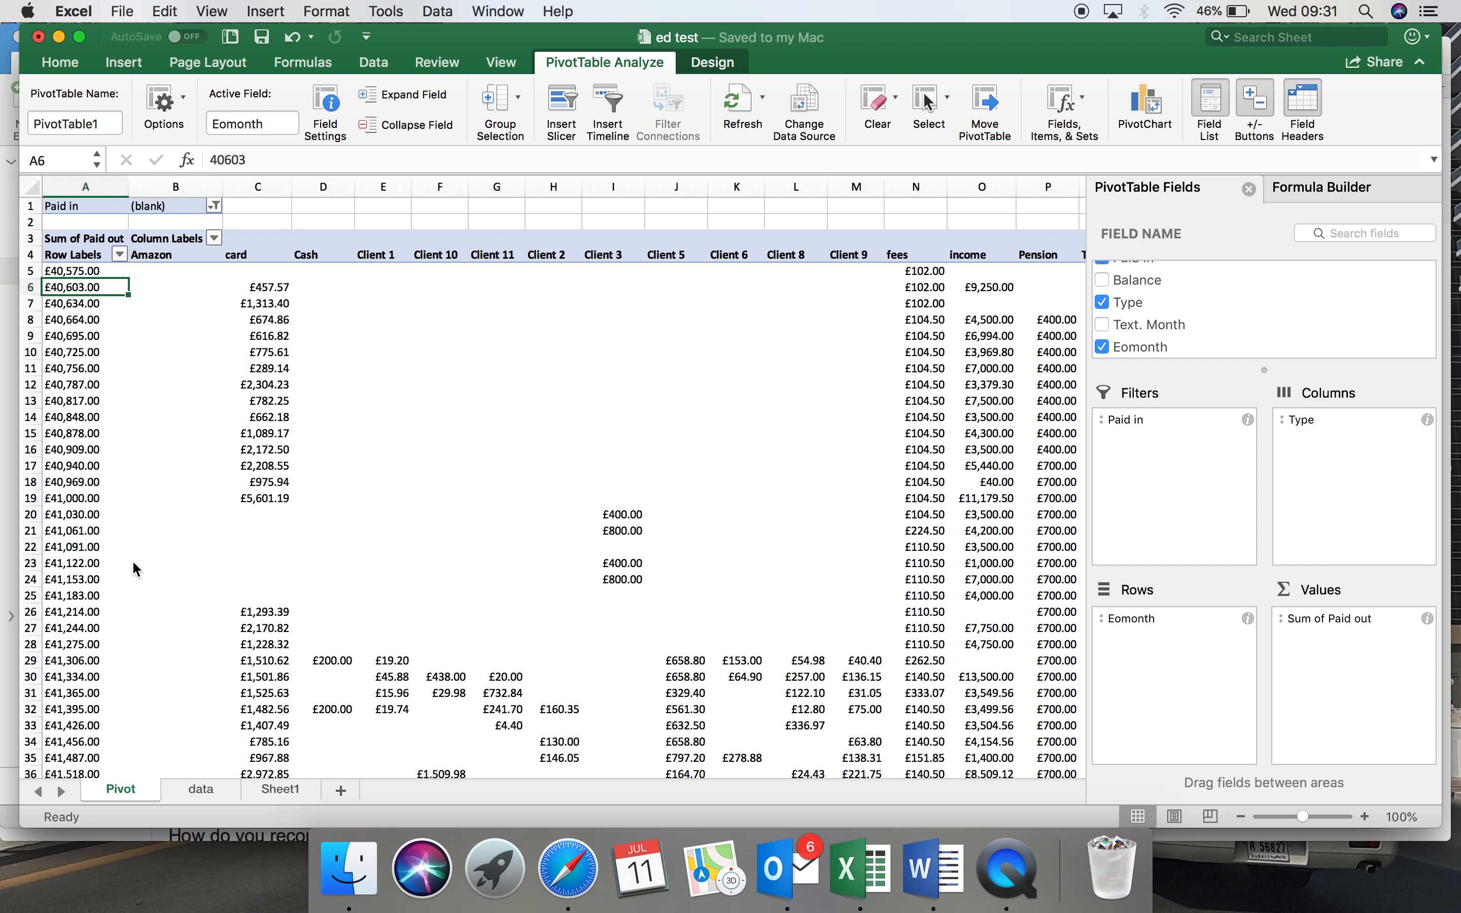
Format column A of the Pivot sheet with the custom number format mmm-yy and review the month rows down to the Grand Total.
click(74, 177)
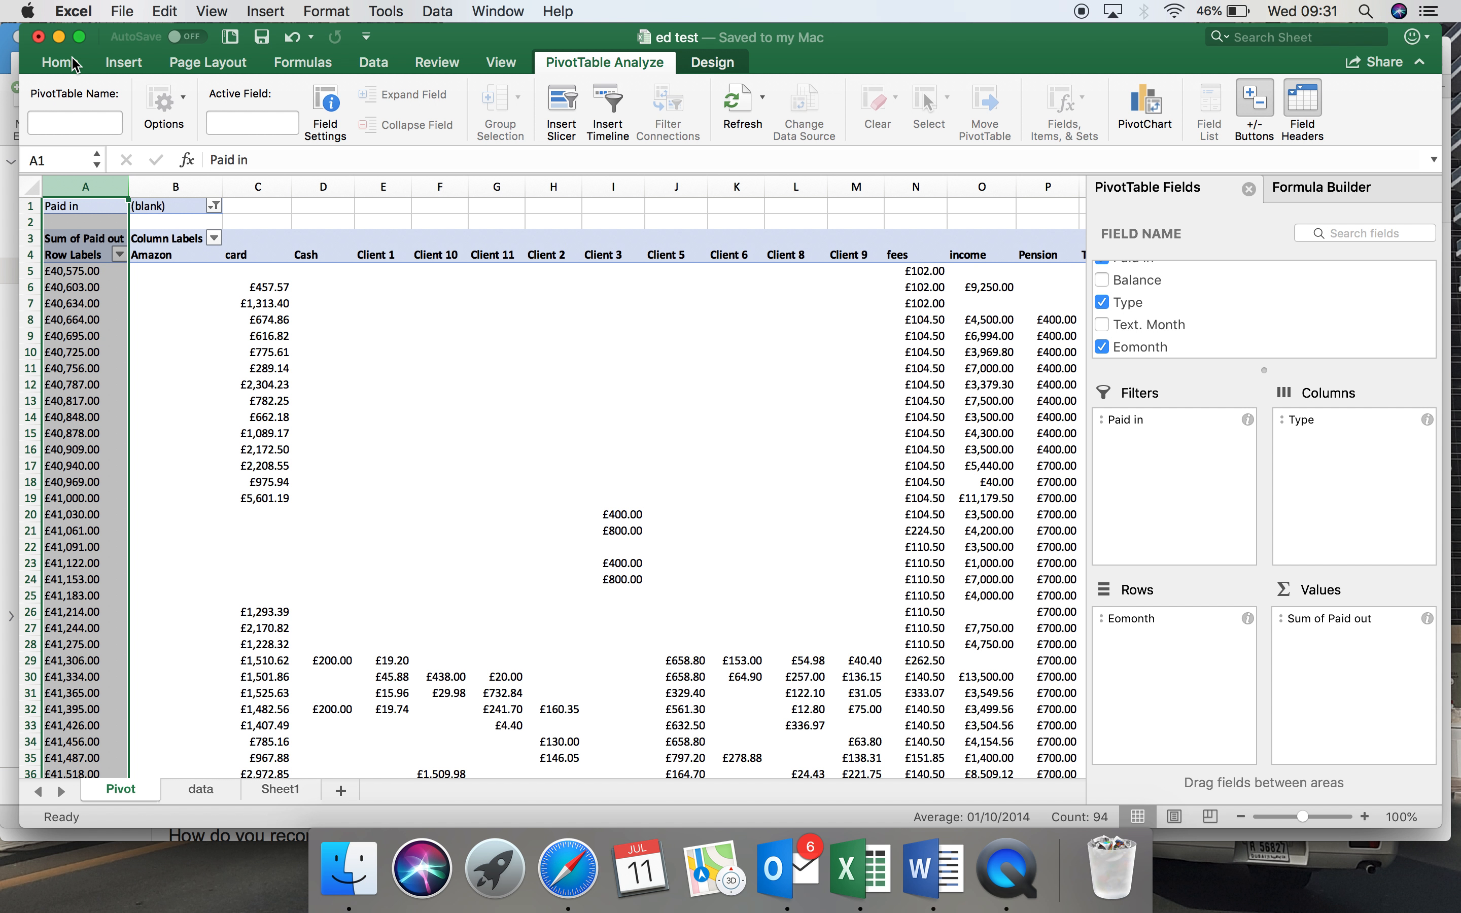
click(60, 63)
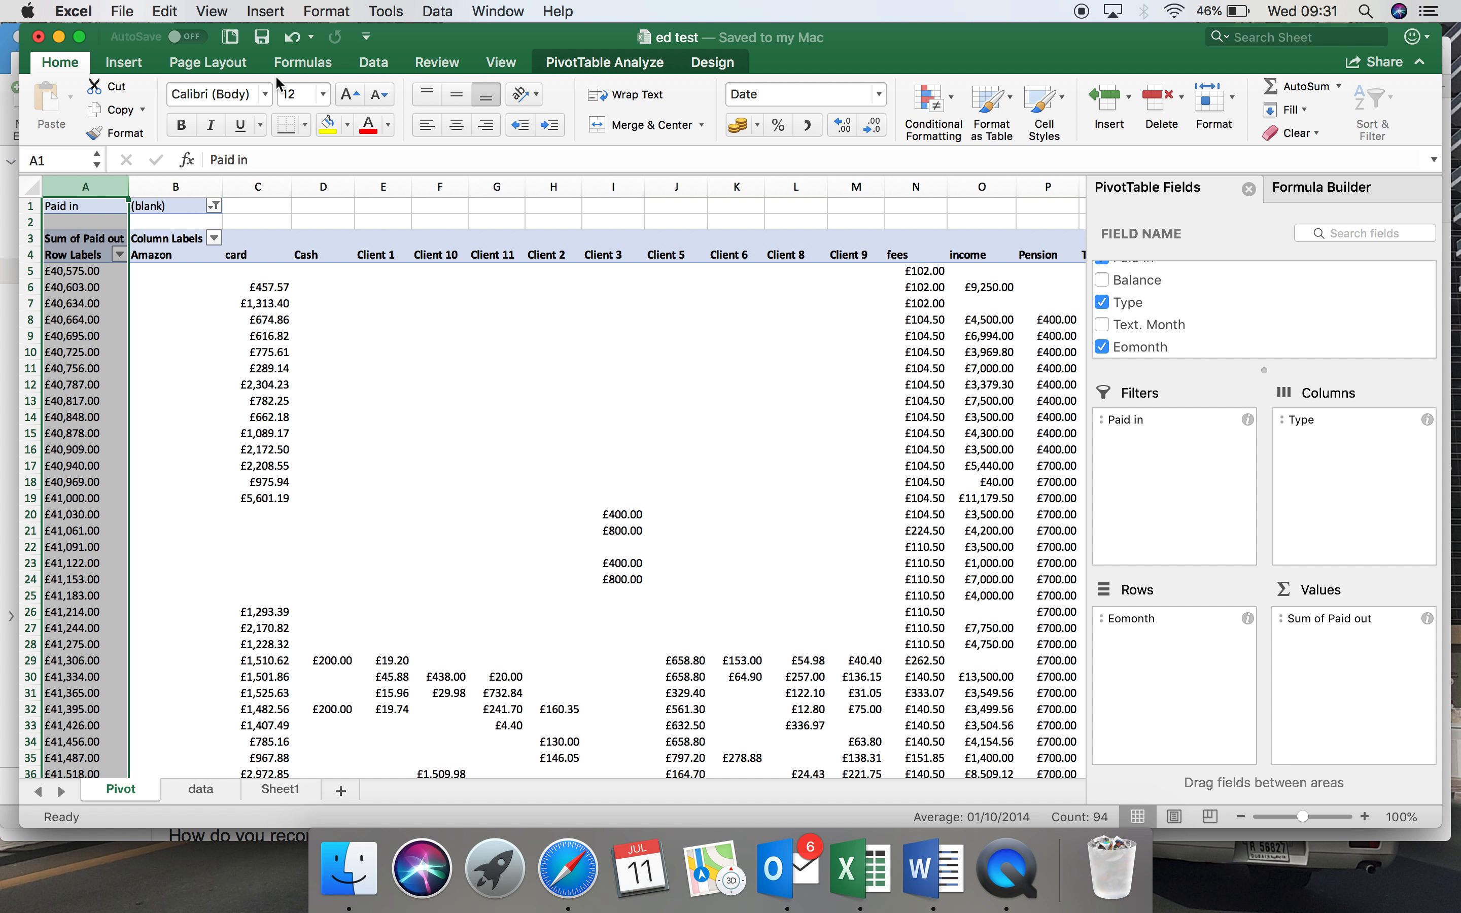
click(430, 12)
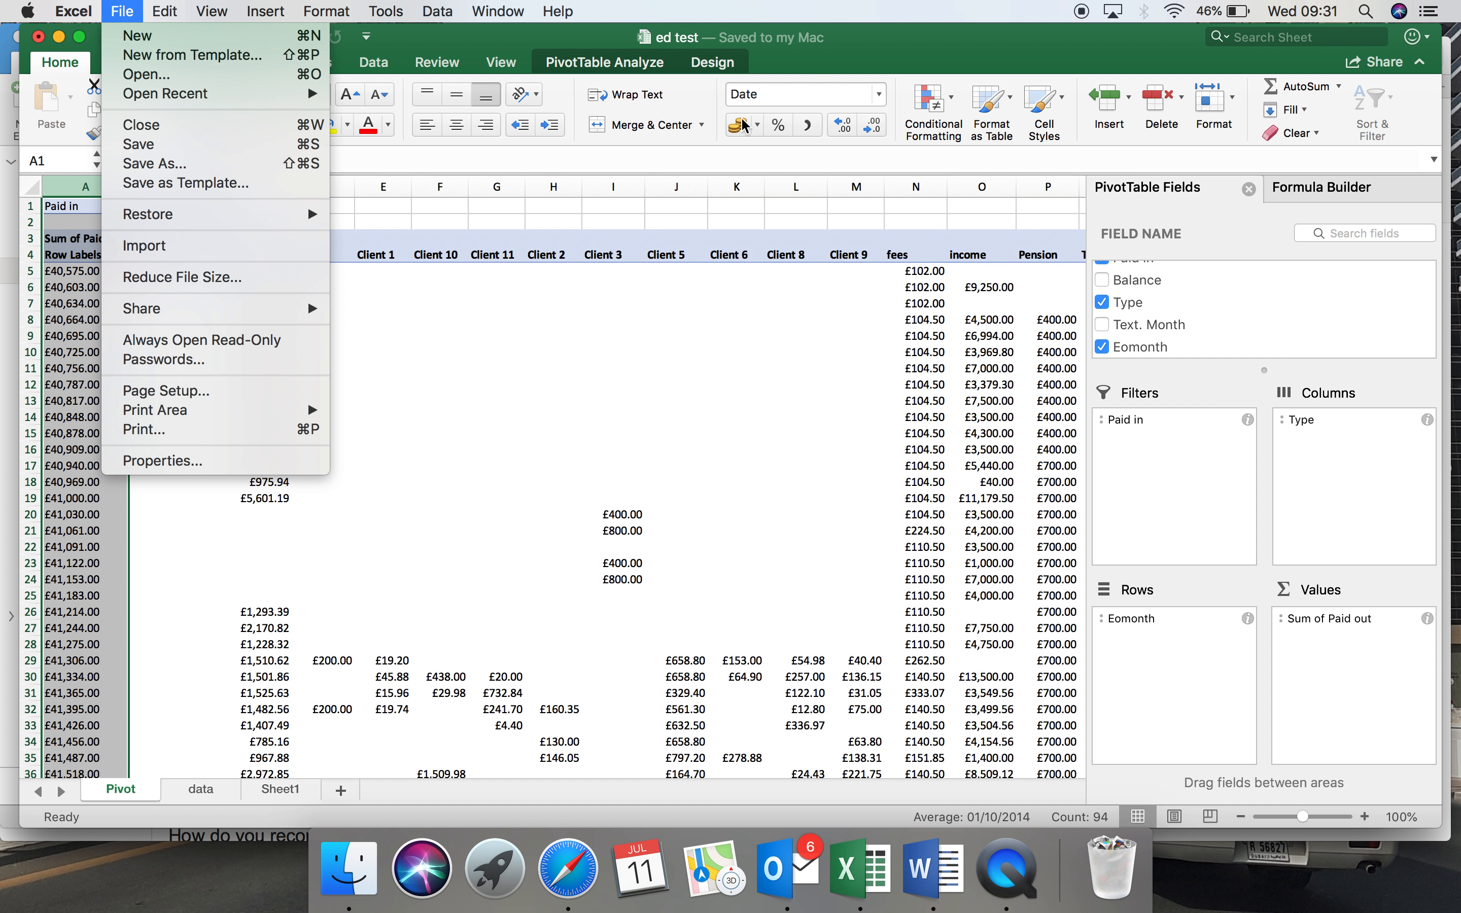
click(881, 94)
click(880, 94)
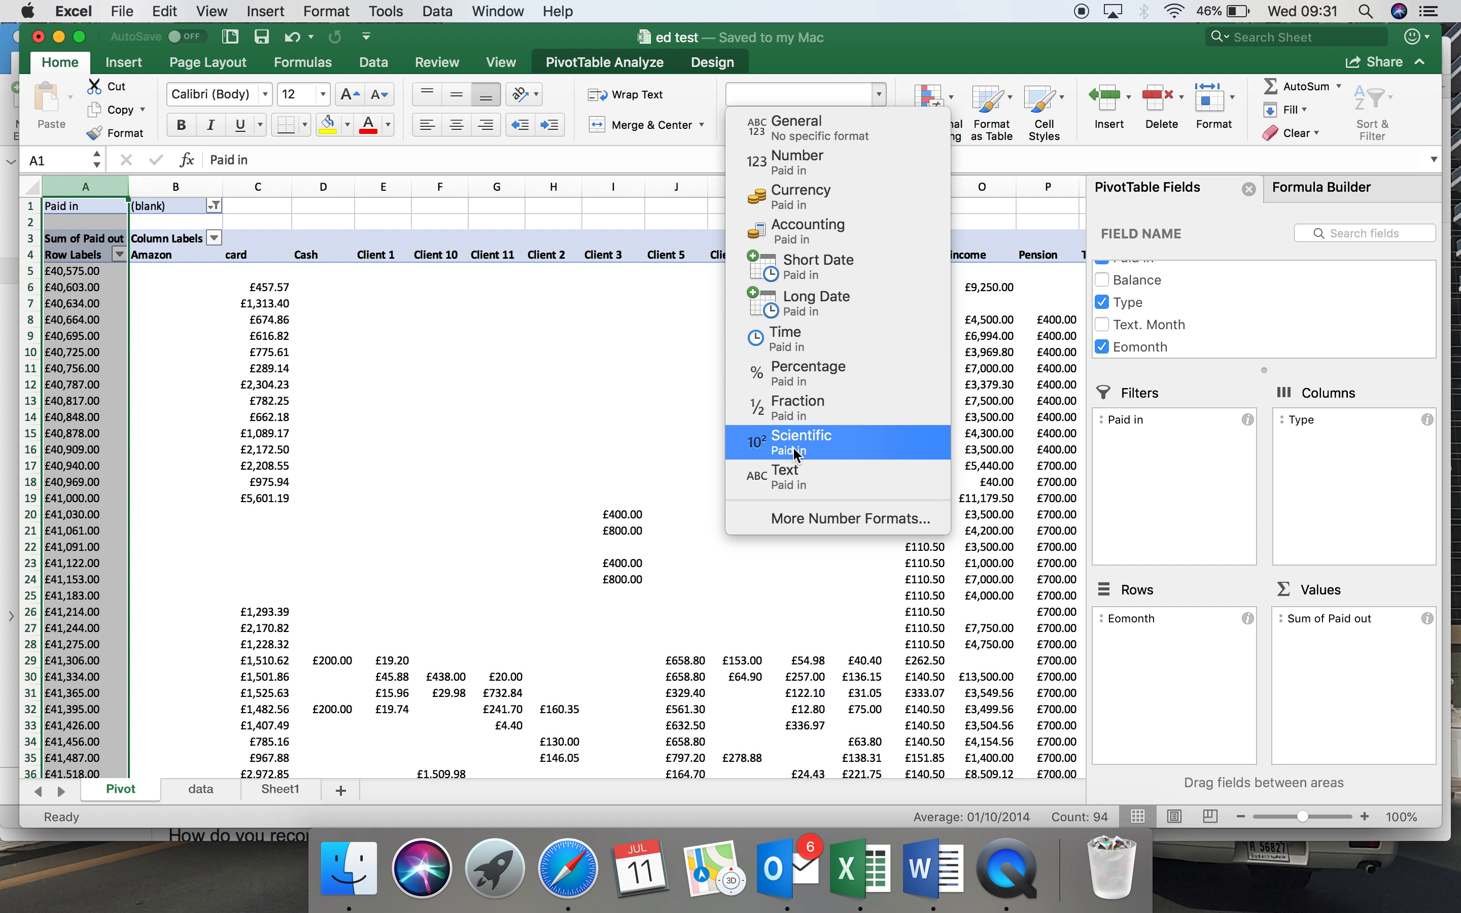
click(791, 520)
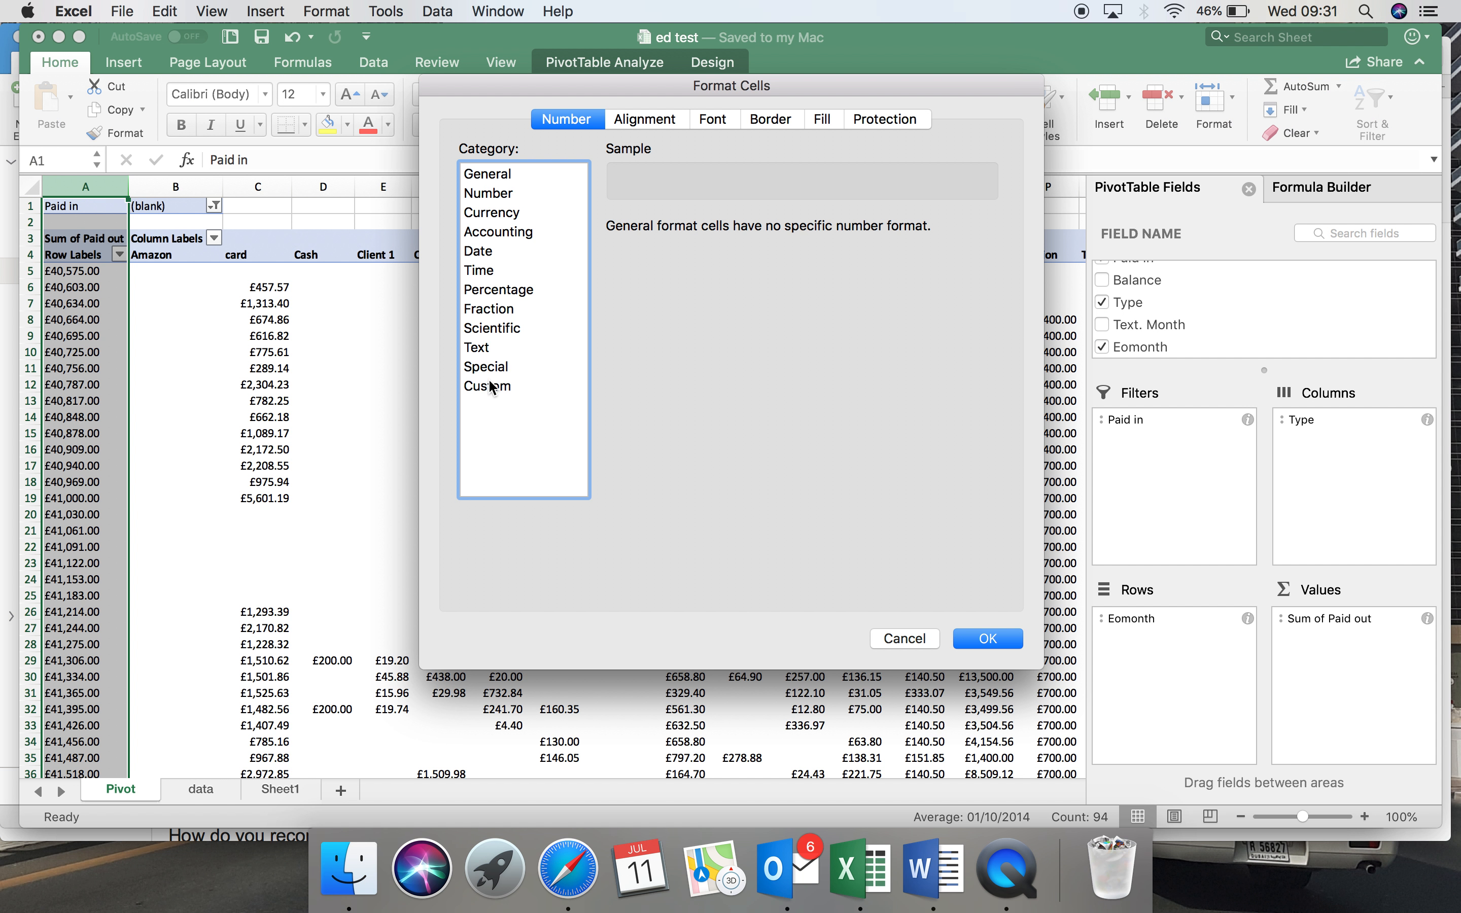
click(491, 386)
scroll(703, 382, down, 6)
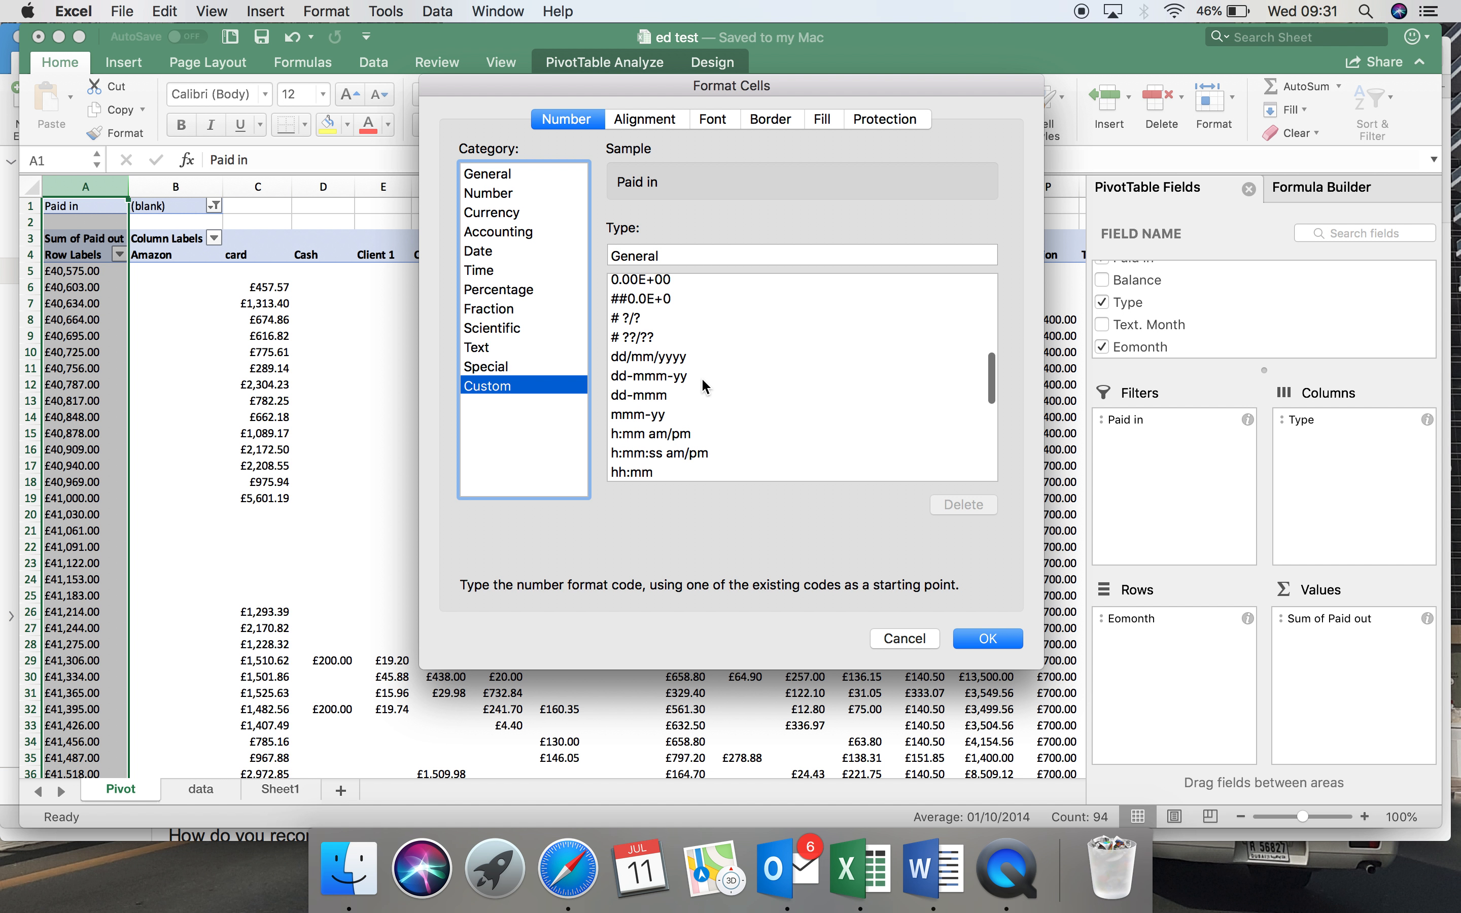
click(634, 416)
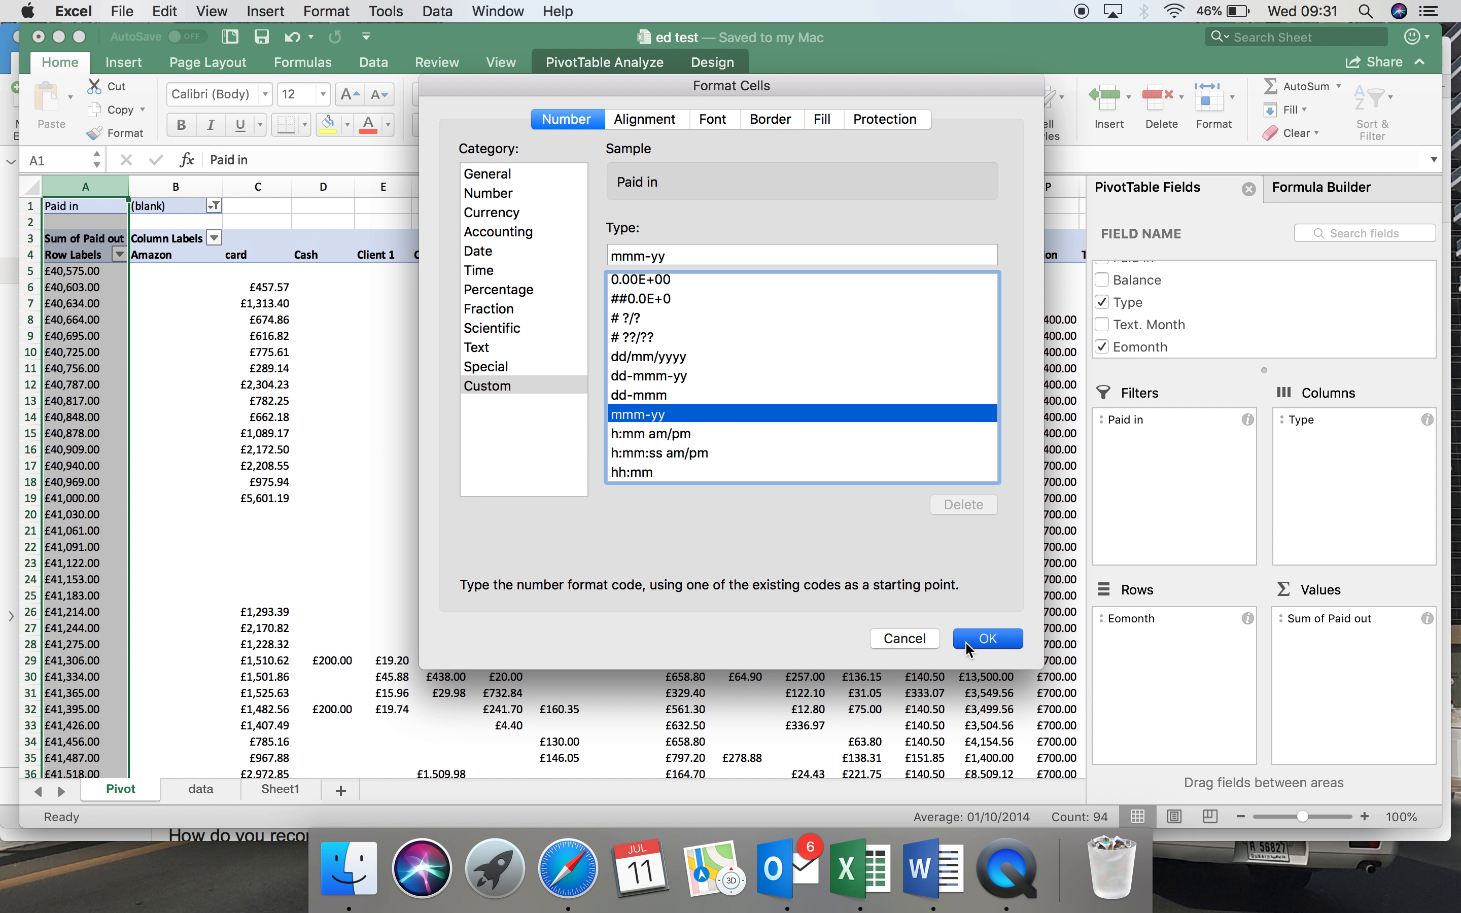
click(967, 646)
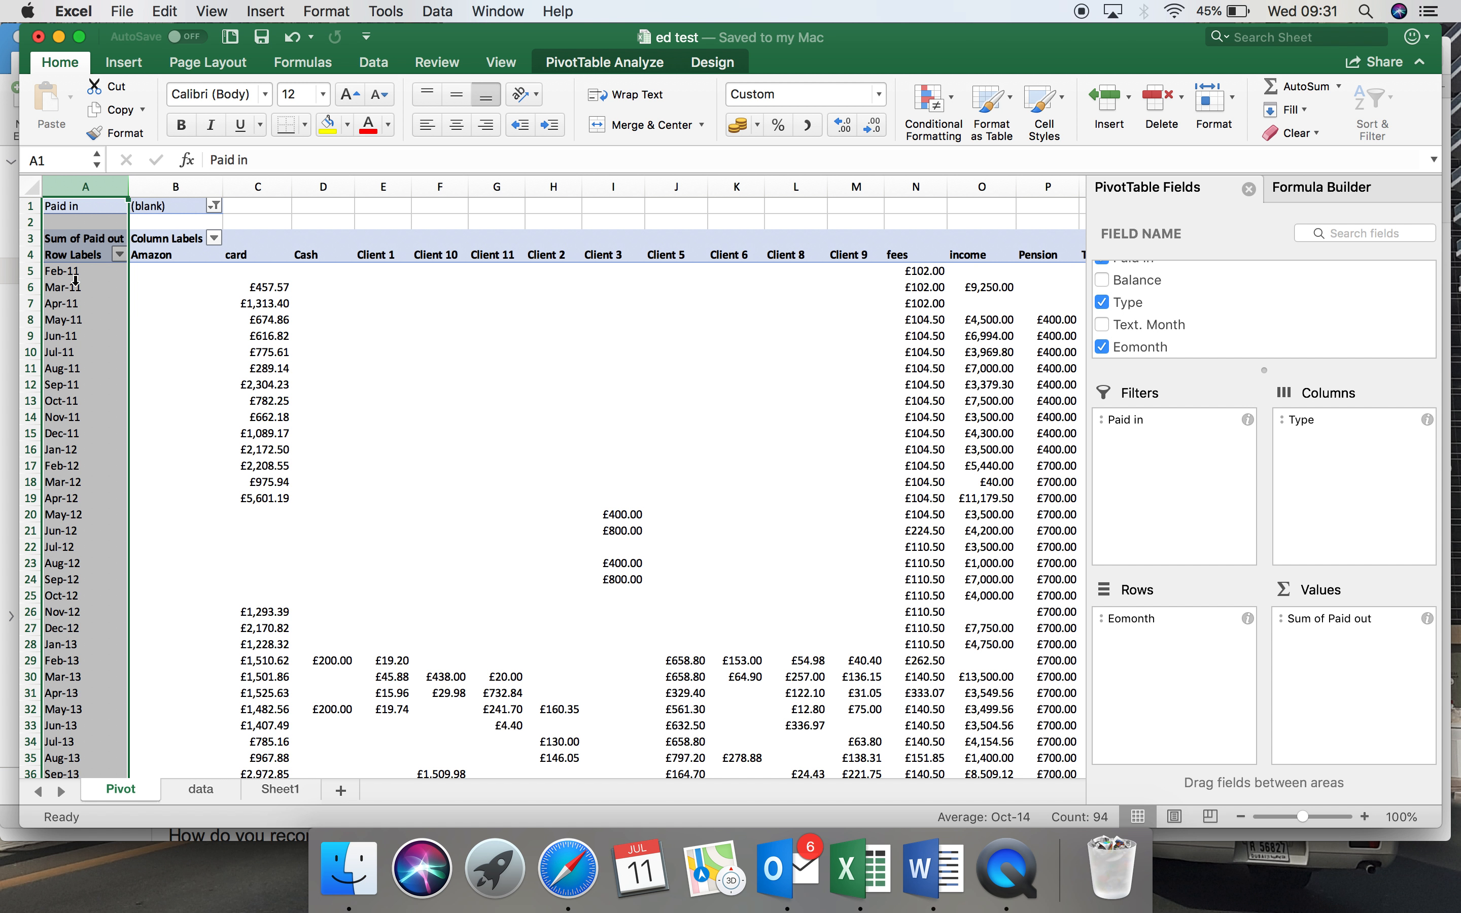
scroll(105, 394, down, 10)
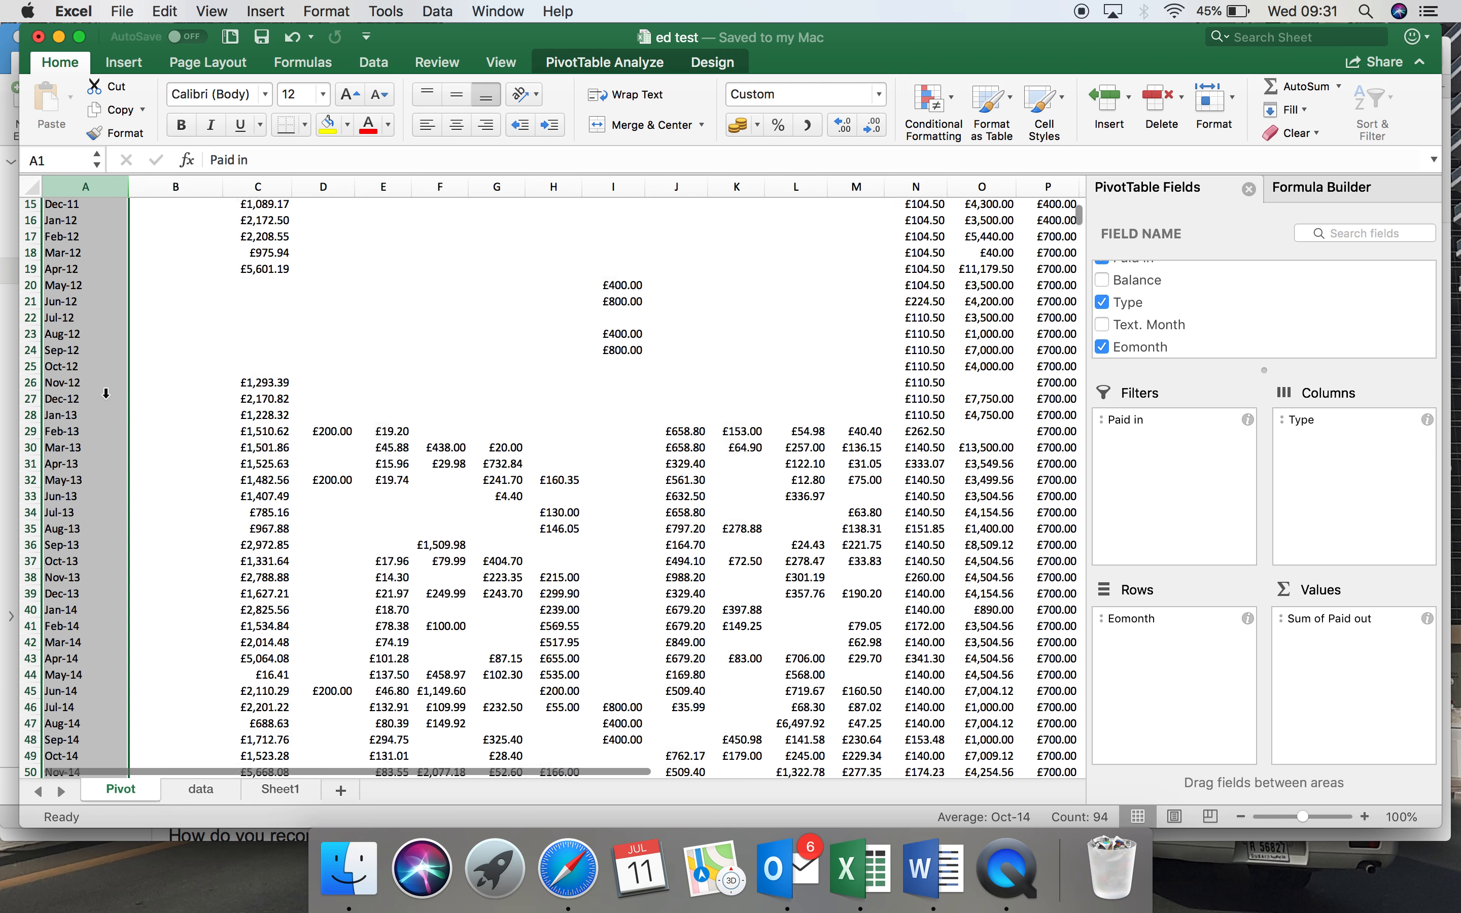
scroll(105, 393, down, 20)
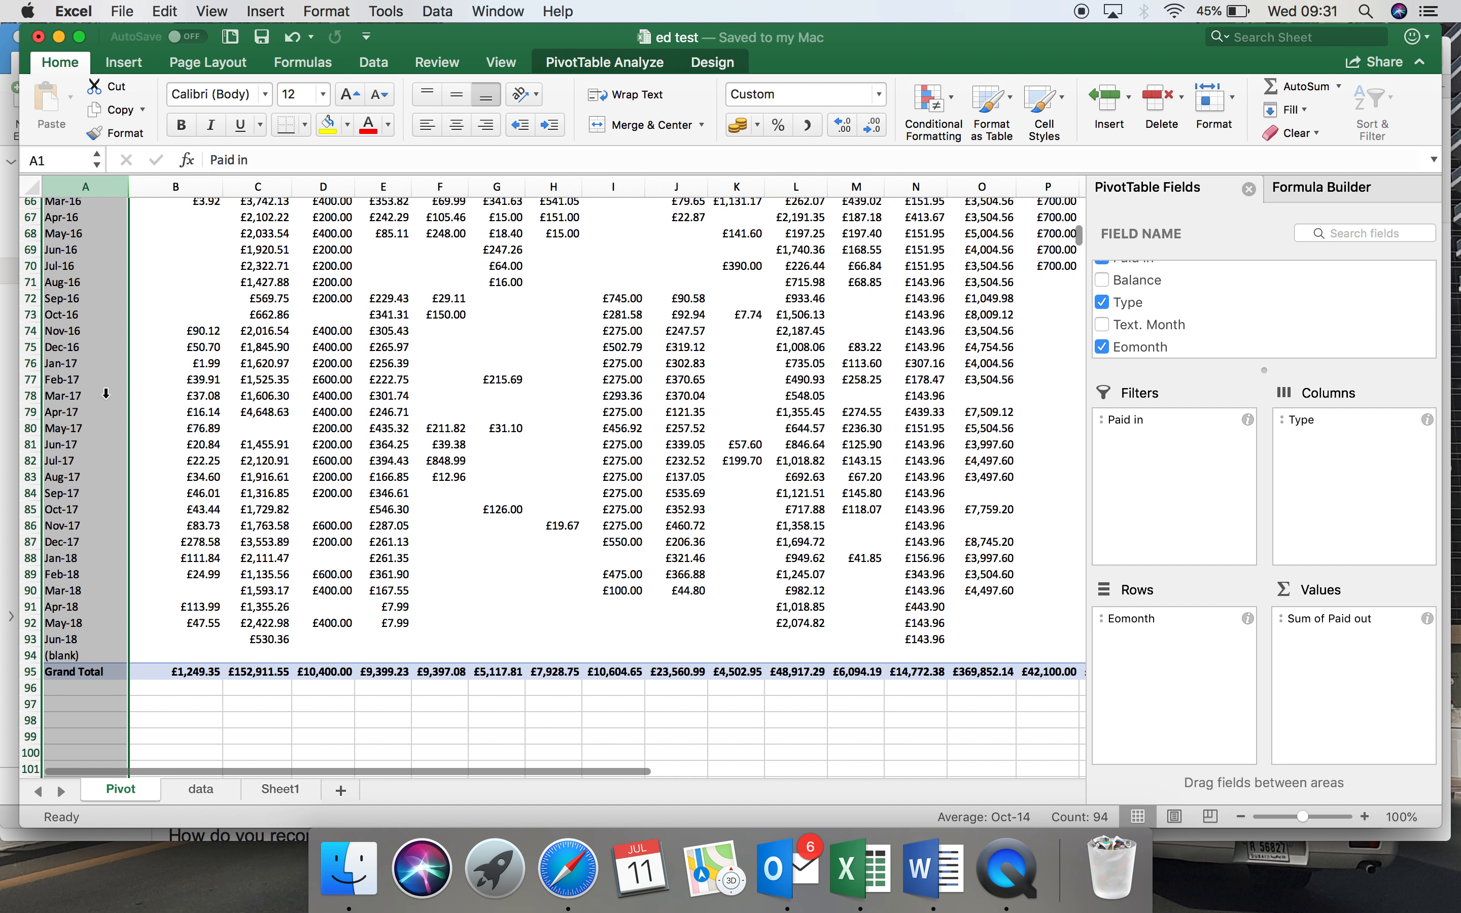
Go back to the data sheet, compare the Date column with the Eomonth column, and inspect the formula in cell H2.
scroll(105, 393, up, 20)
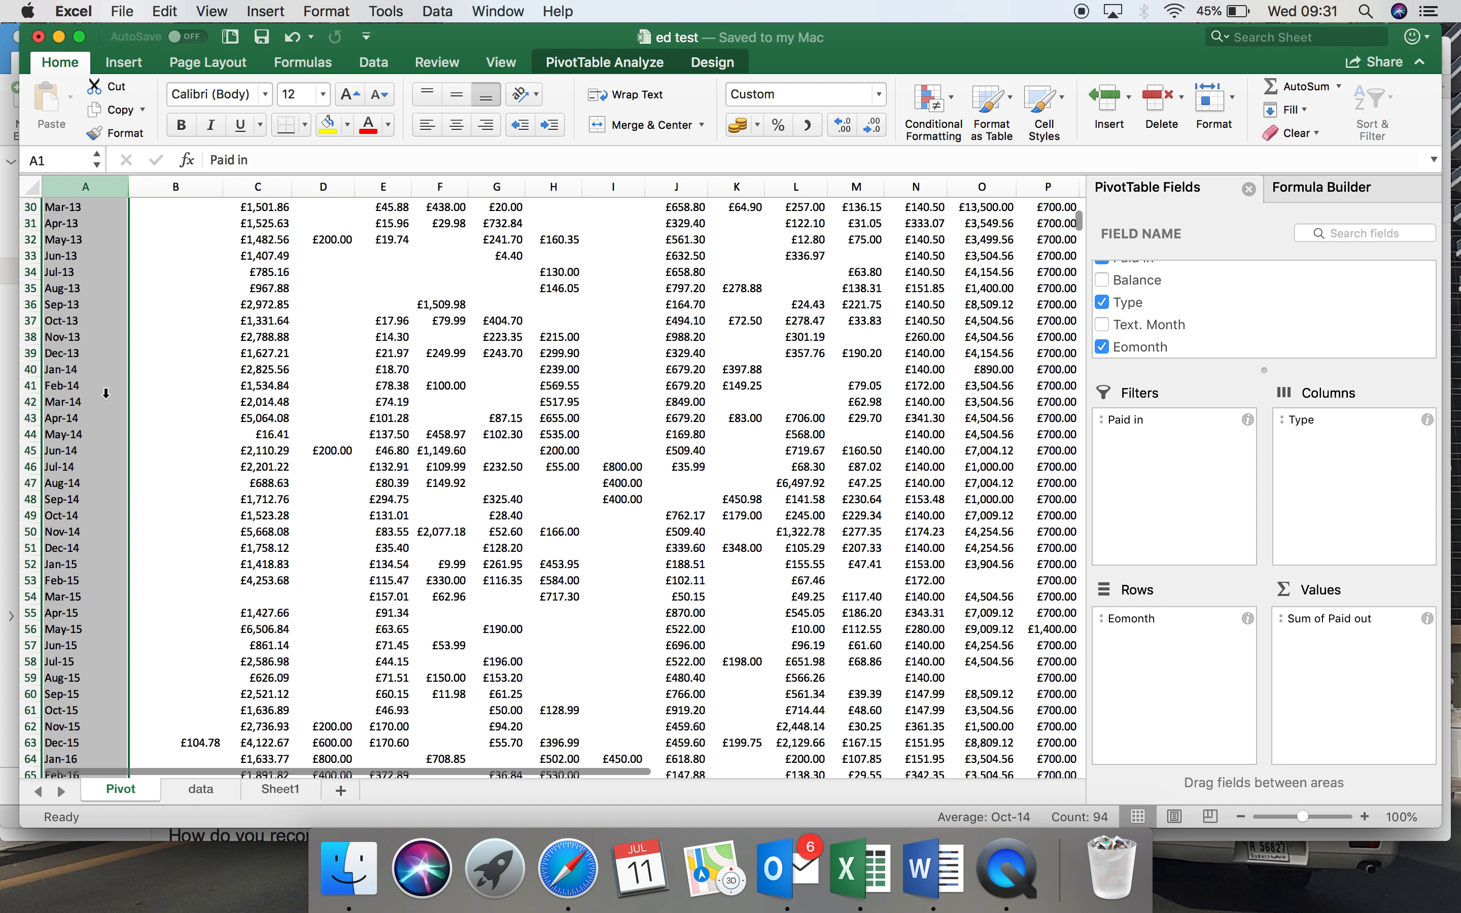
scroll(105, 393, up, 5)
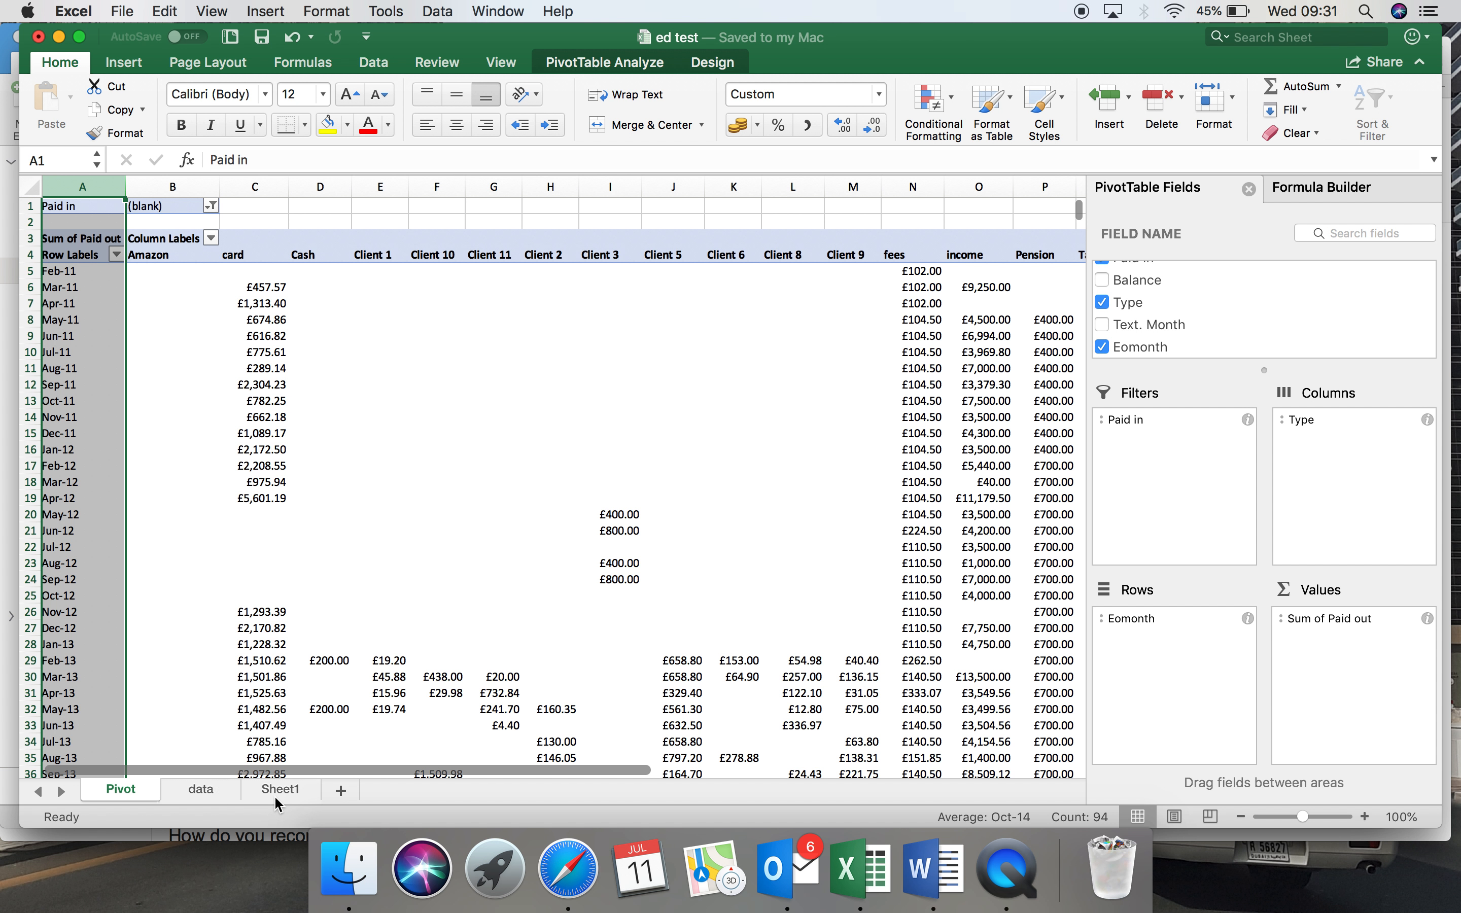
click(222, 789)
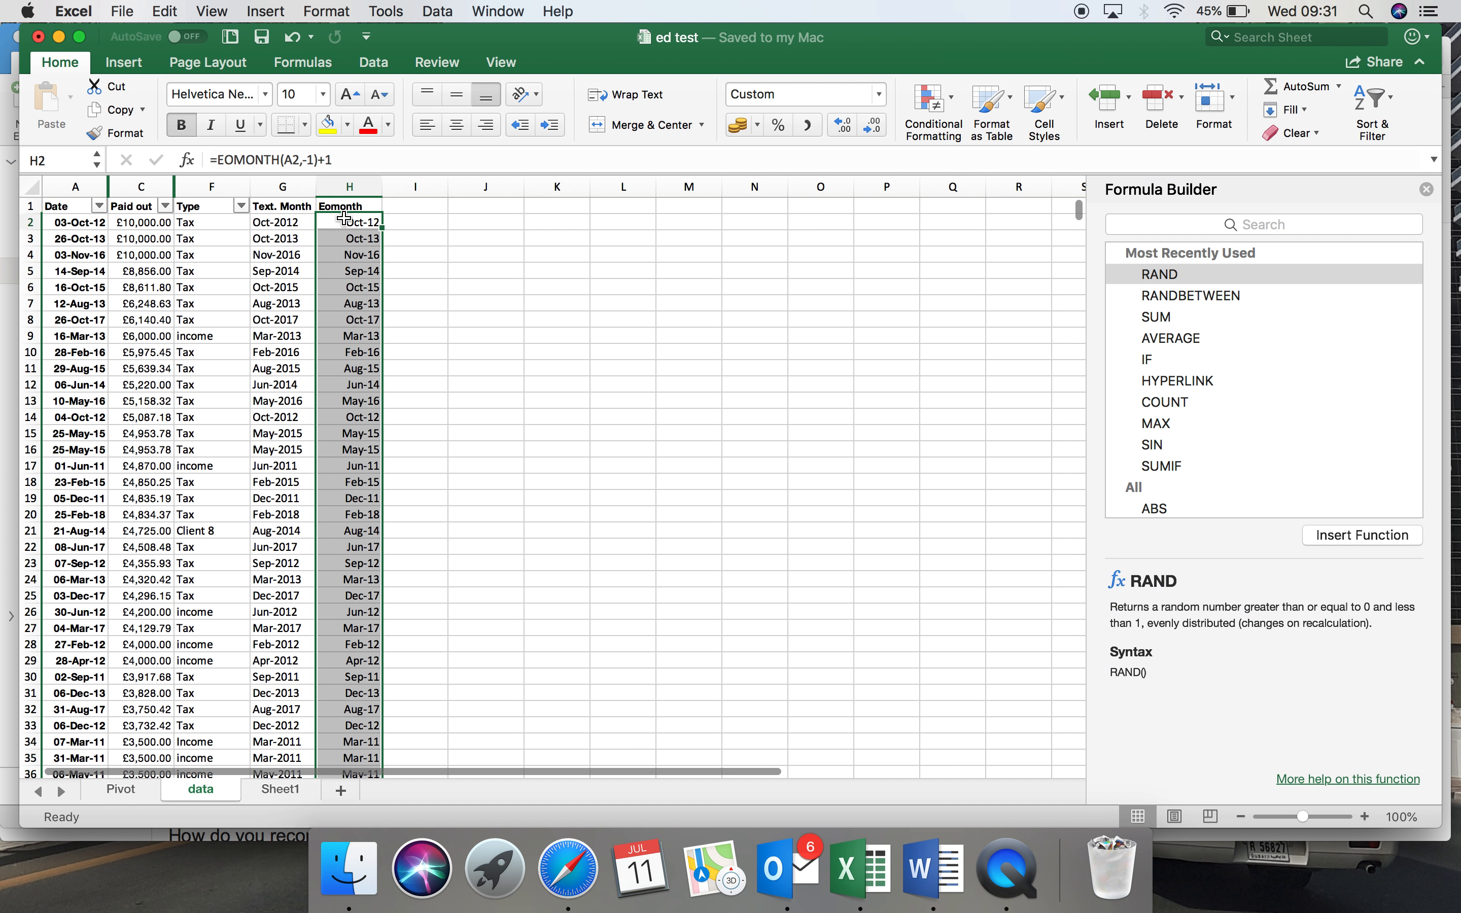
click(73, 187)
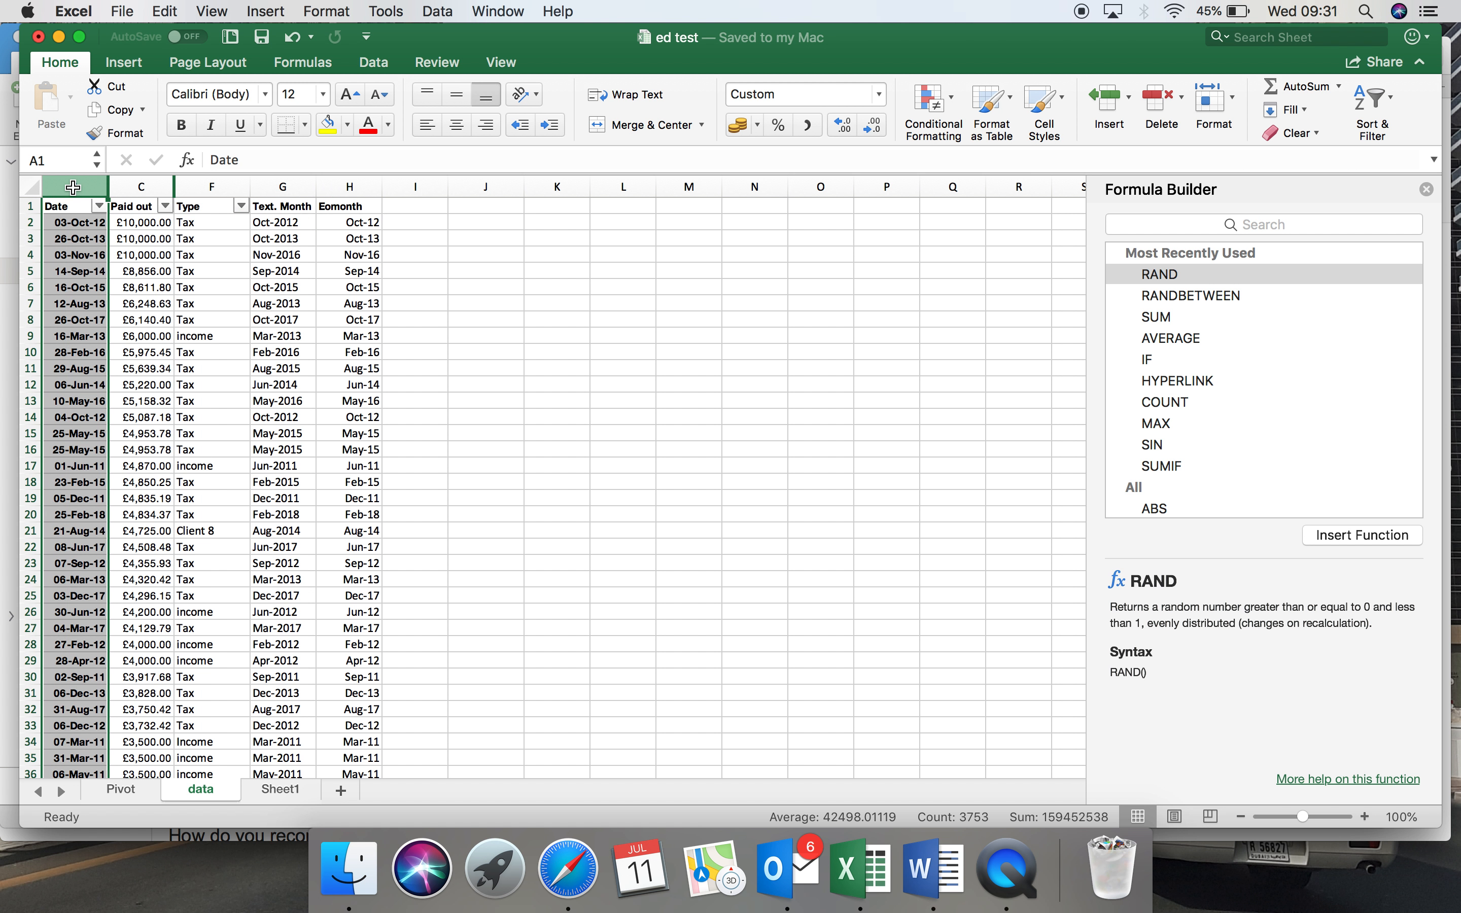
click(340, 187)
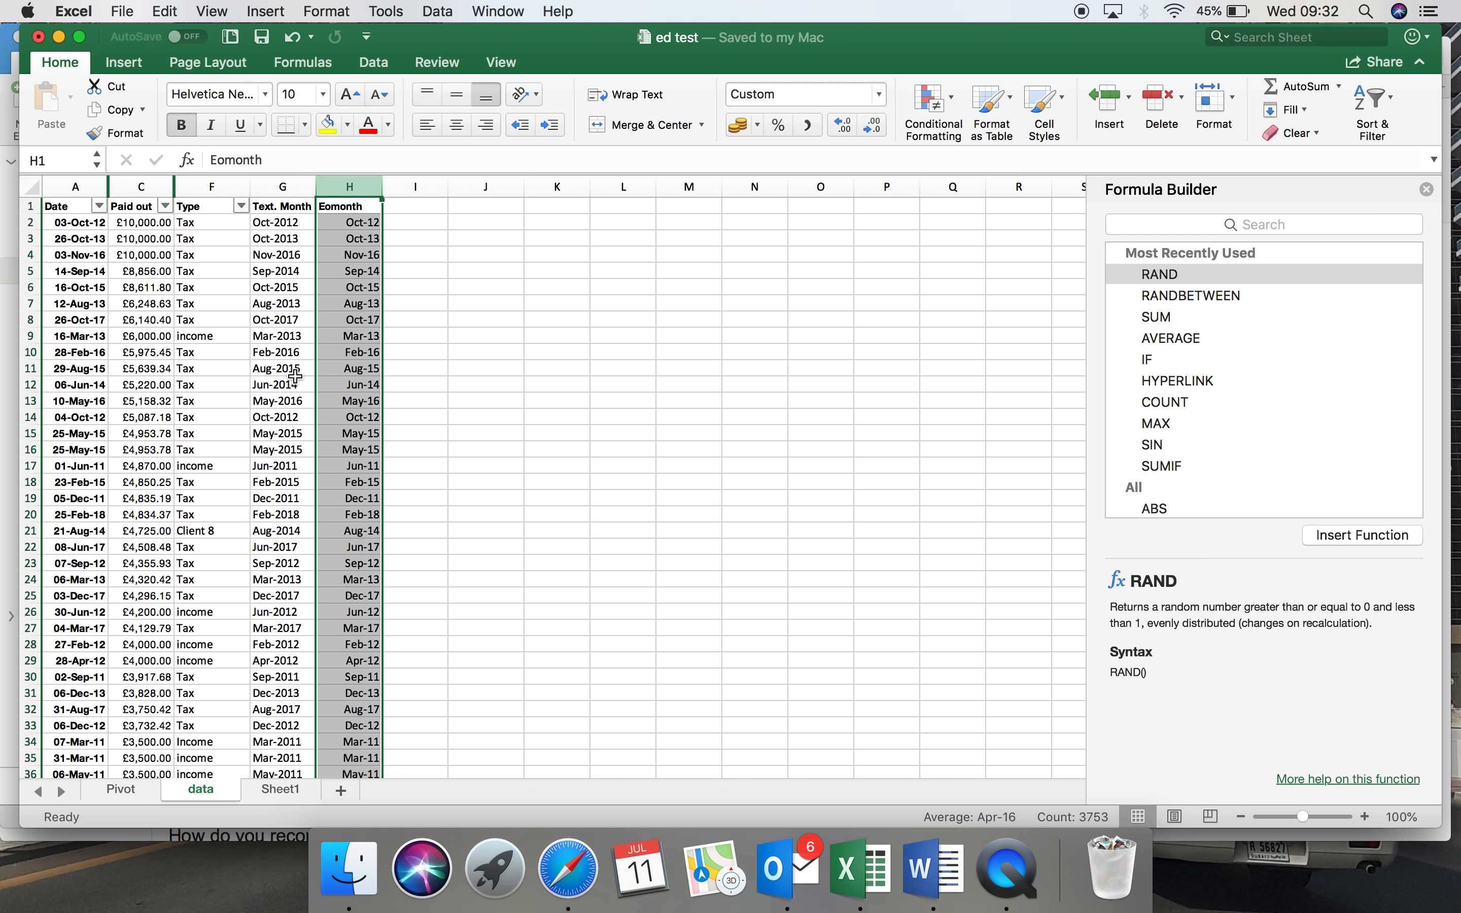
click(362, 224)
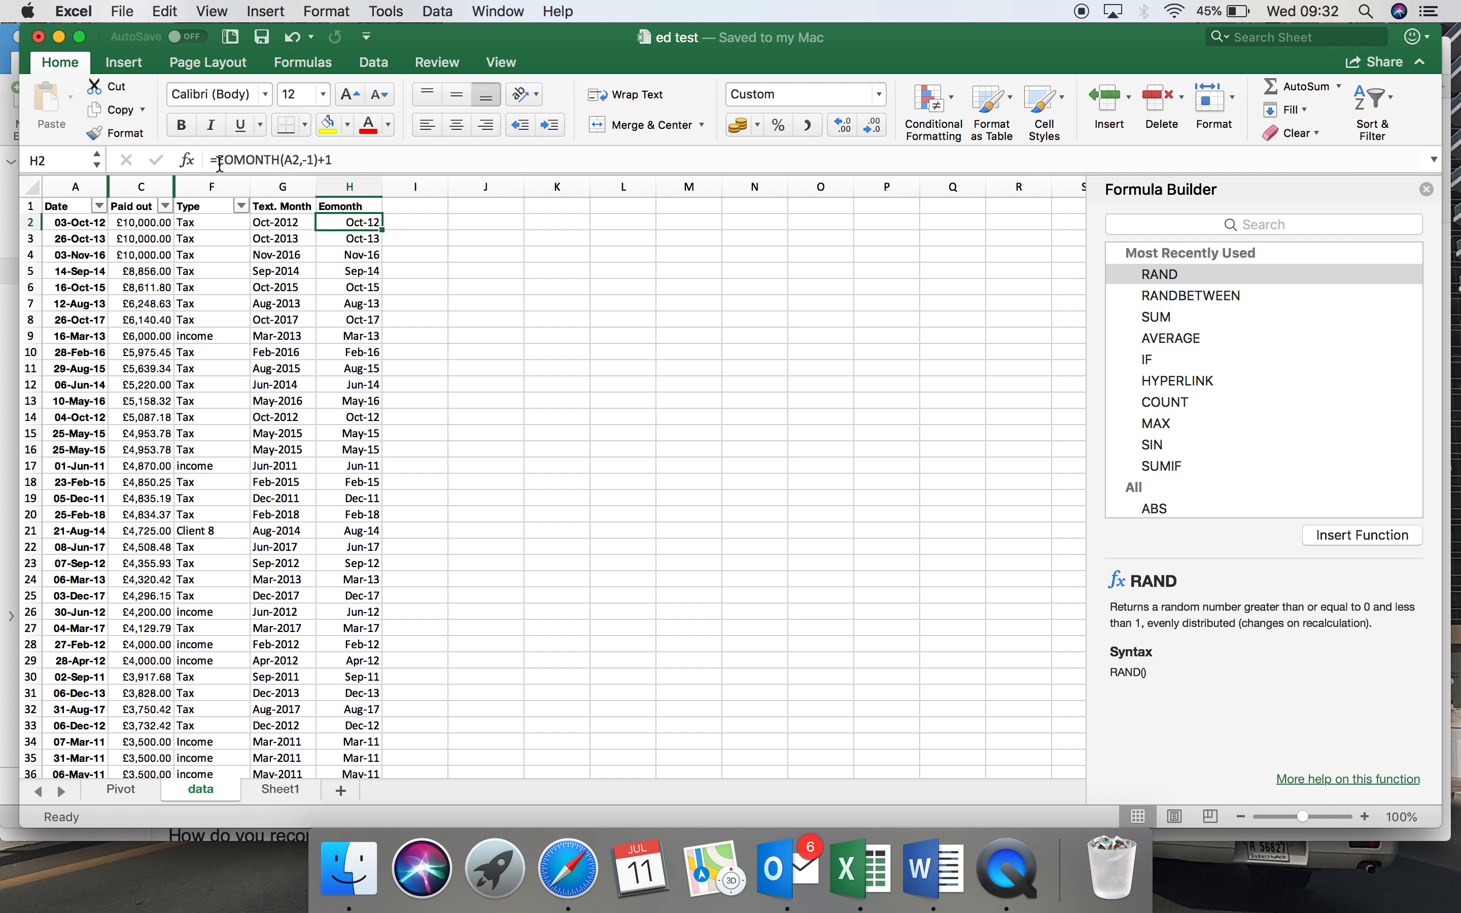